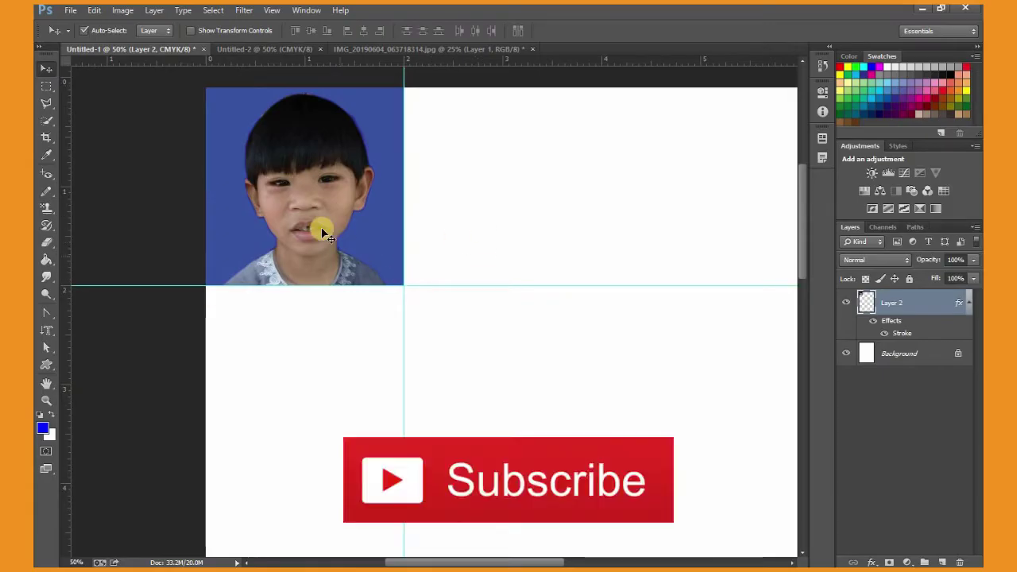
# - Alt-drag photo copies into a row of four, nudge the row into place, and duplicate it downward
pyautogui.hotkey('ctrl', '-')
pyautogui.hotkey('ctrl', '-')
pyautogui.hotkey('ctrl', '-')
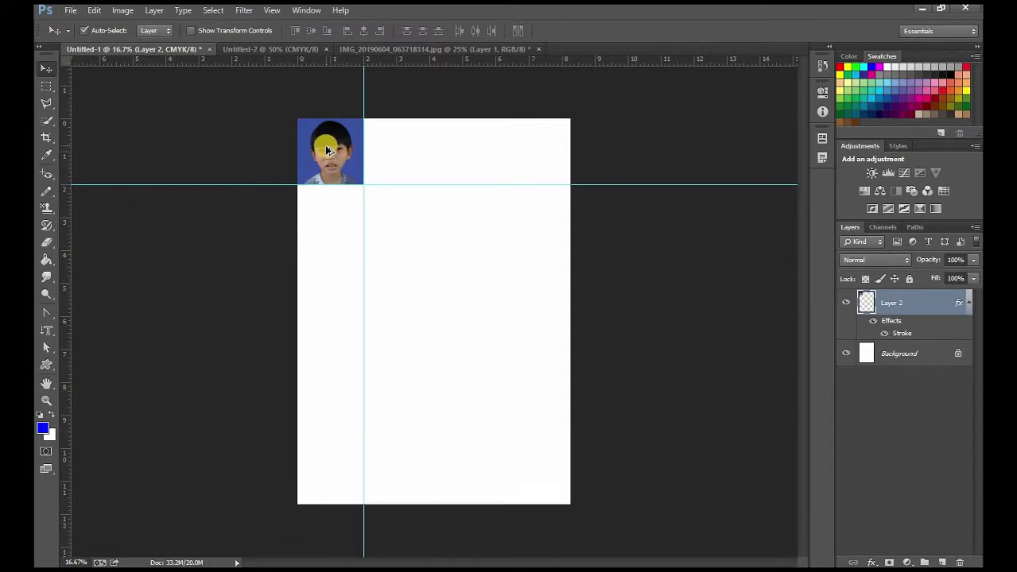
pyautogui.moveTo(326, 150)
pyautogui.mouseDown()
pyautogui.moveTo(392, 150)
pyautogui.moveTo(451, 181)
pyautogui.moveTo(488, 166)
pyautogui.moveTo(527, 170)
pyautogui.mouseUp()
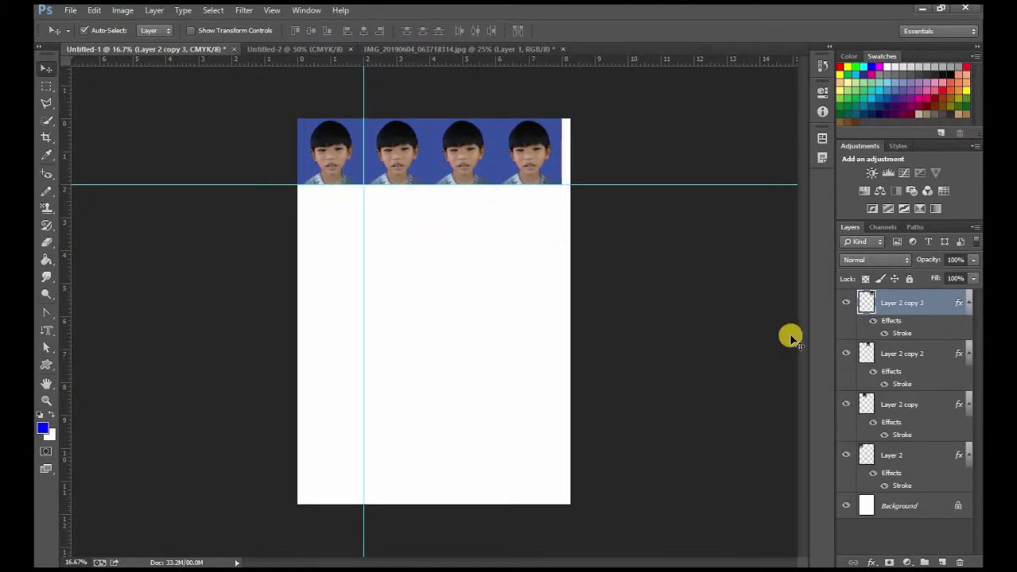
pyautogui.keyDown('shift'); pyautogui.click(888, 456); pyautogui.keyUp('shift')
pyautogui.moveTo(545, 149)
pyautogui.mouseDown()
pyautogui.moveTo(546, 216)
pyautogui.moveTo(548, 183)
pyautogui.mouseUp()
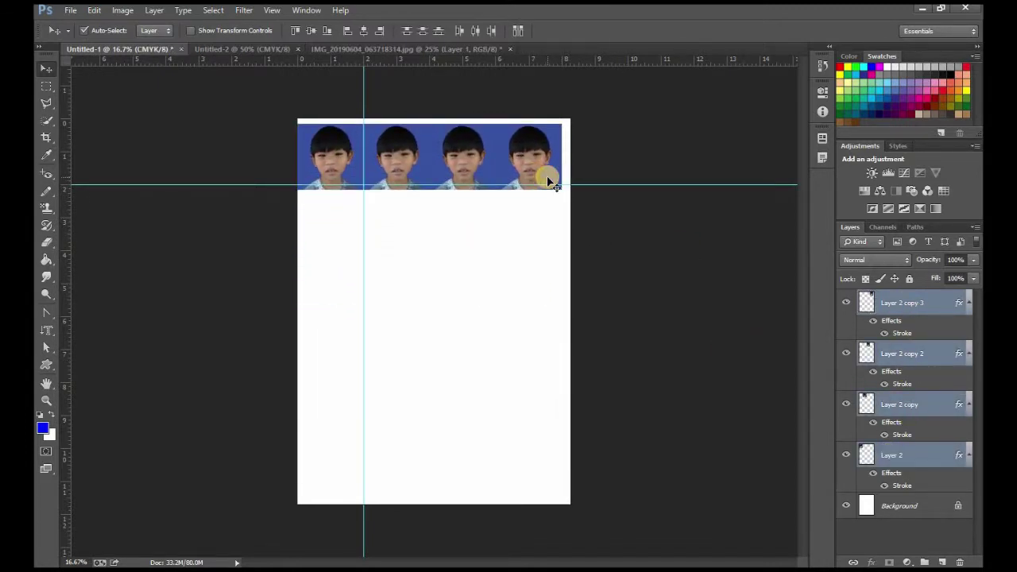
pyautogui.hotkey('shift', 'Right')
pyautogui.hotkey('shift', 'Right')
pyautogui.hotkey('shift', 'Right')
pyautogui.hotkey('shift', 'Right')
pyautogui.hotkey('shift', 'Right')
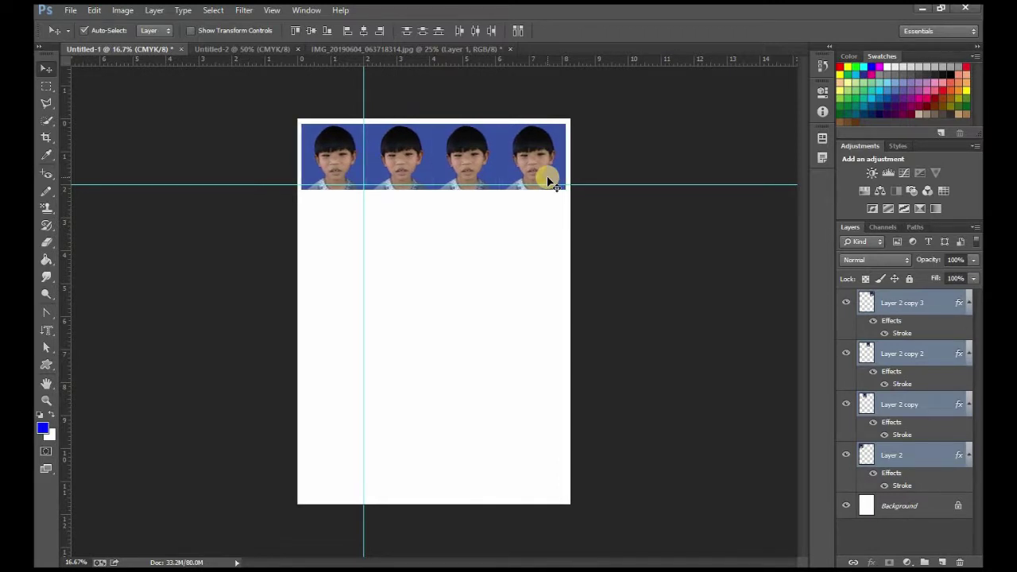
pyautogui.hotkey('shift', 'Up')
pyautogui.hotkey('shift', 'Up')
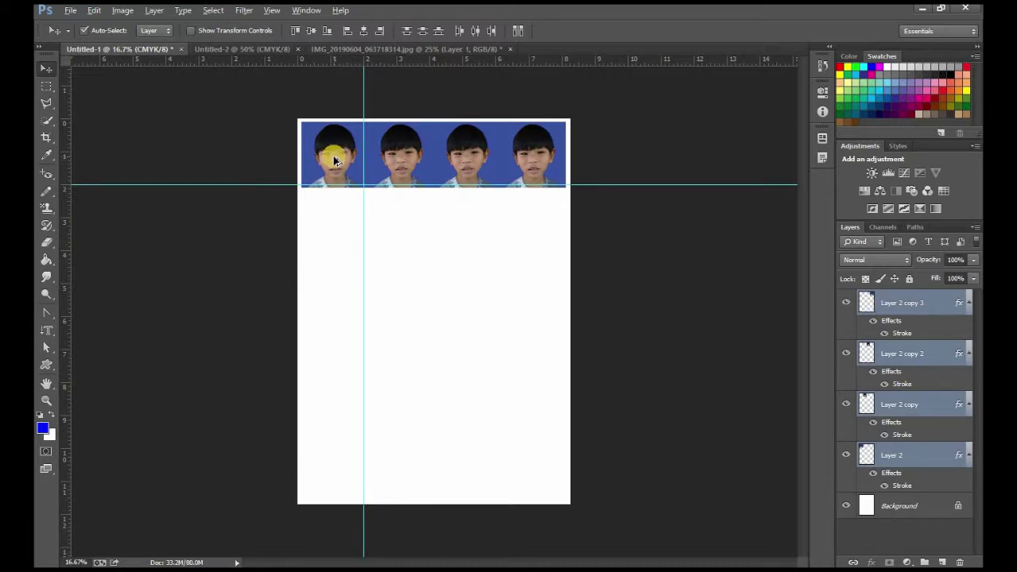
pyautogui.moveTo(333, 161); pyautogui.dragTo(333, 421)
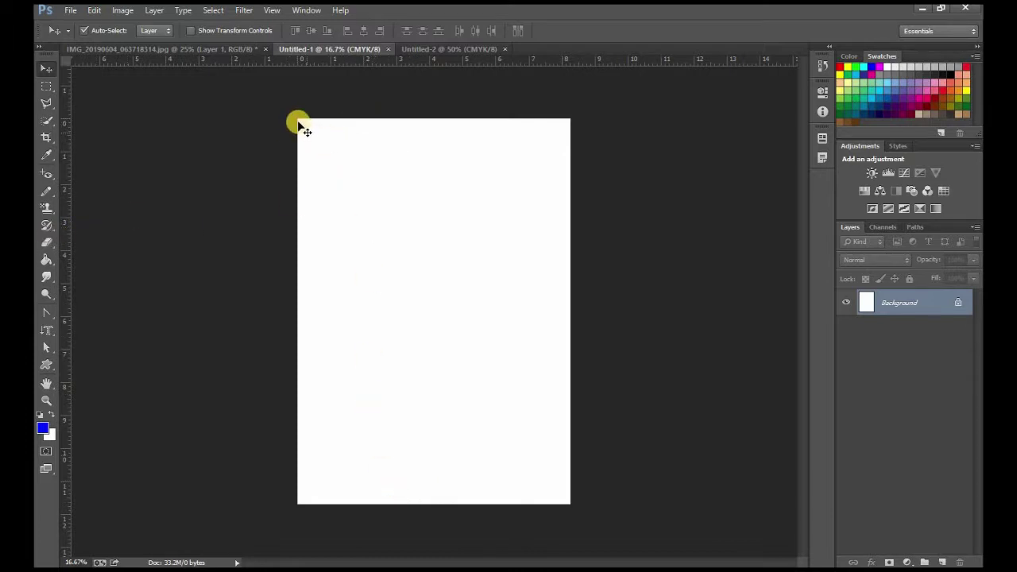
# - Drag one vertical and one horizontal guide onto the blank page near its top-left corner
pyautogui.moveTo(65, 159)
pyautogui.mouseDown()
pyautogui.moveTo(267, 146)
pyautogui.moveTo(365, 128)
pyautogui.mouseUp()
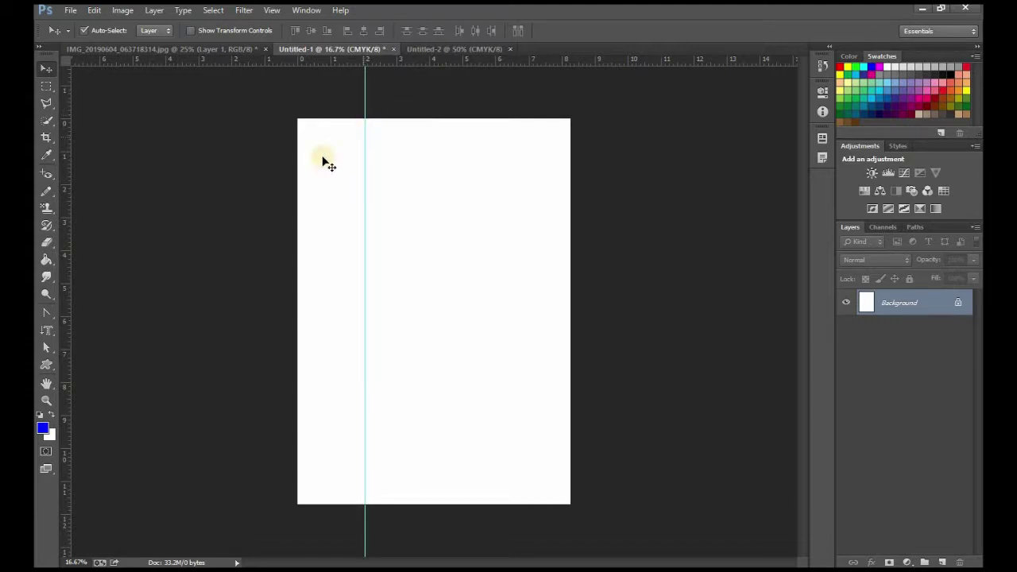
pyautogui.moveTo(100, 61)
pyautogui.mouseDown()
pyautogui.moveTo(89, 156)
pyautogui.moveTo(160, 193)
pyautogui.mouseUp()
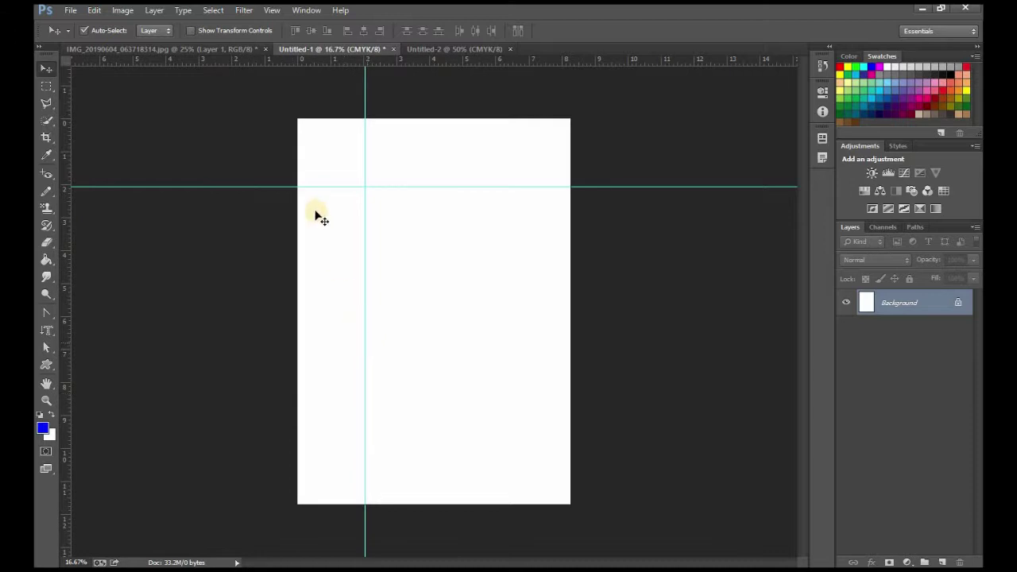
pyautogui.click(174, 54)
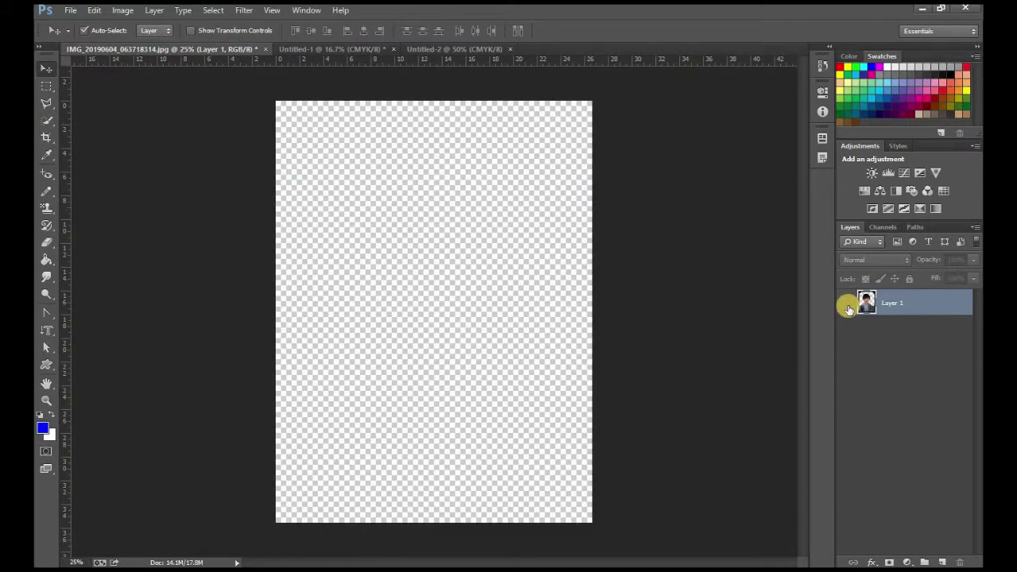
# - Show Layer 1 and crop the boy's photo to a 2×2 square around his head and shoulders
pyautogui.click(845, 307)
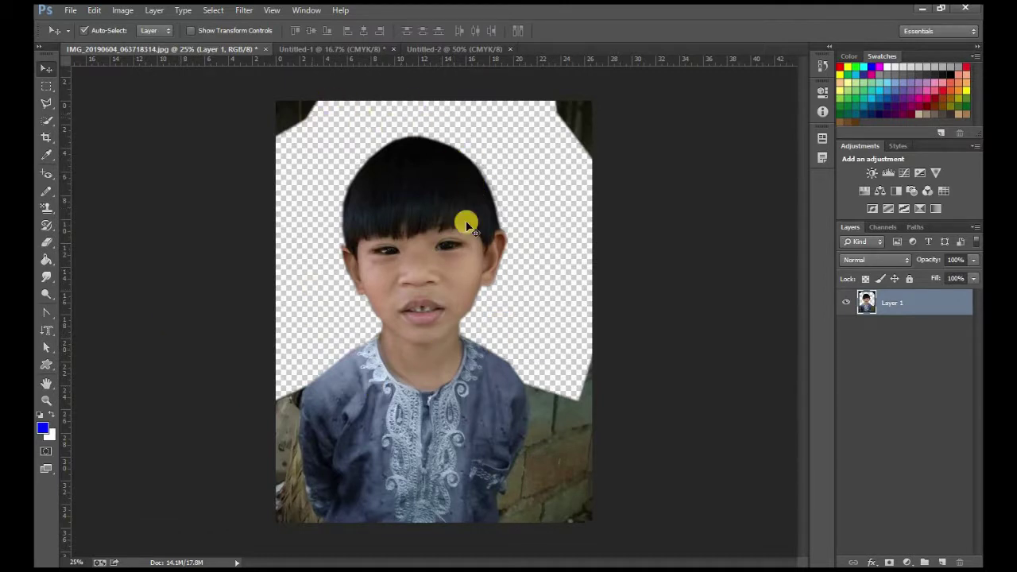
pyautogui.click(44, 140)
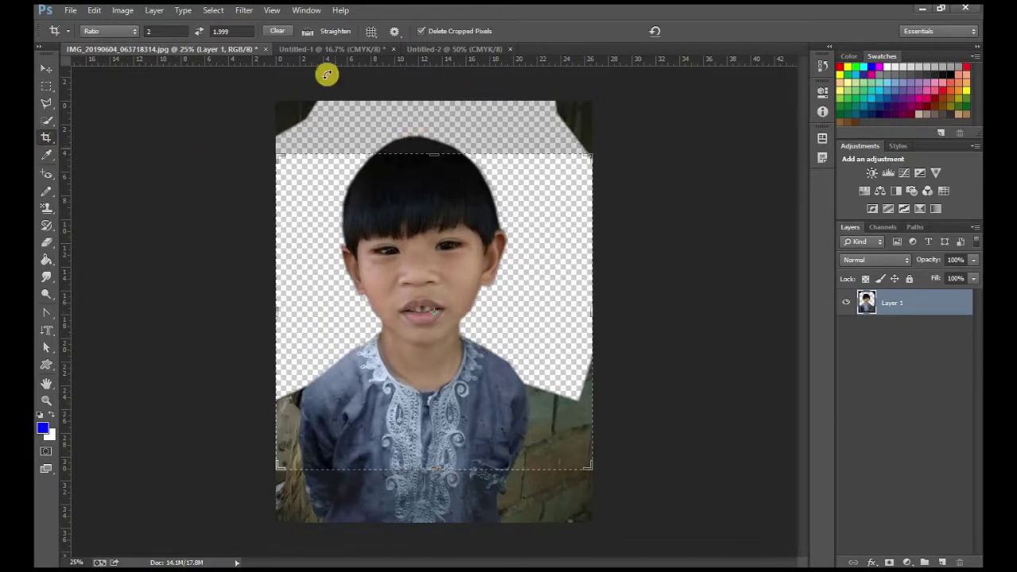
pyautogui.click(156, 34)
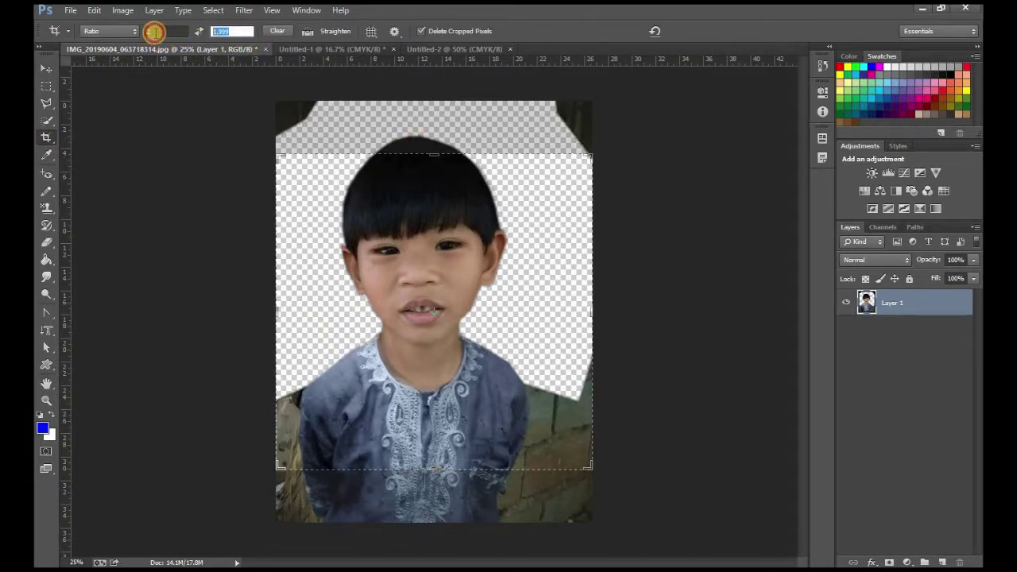
pyautogui.write('2')
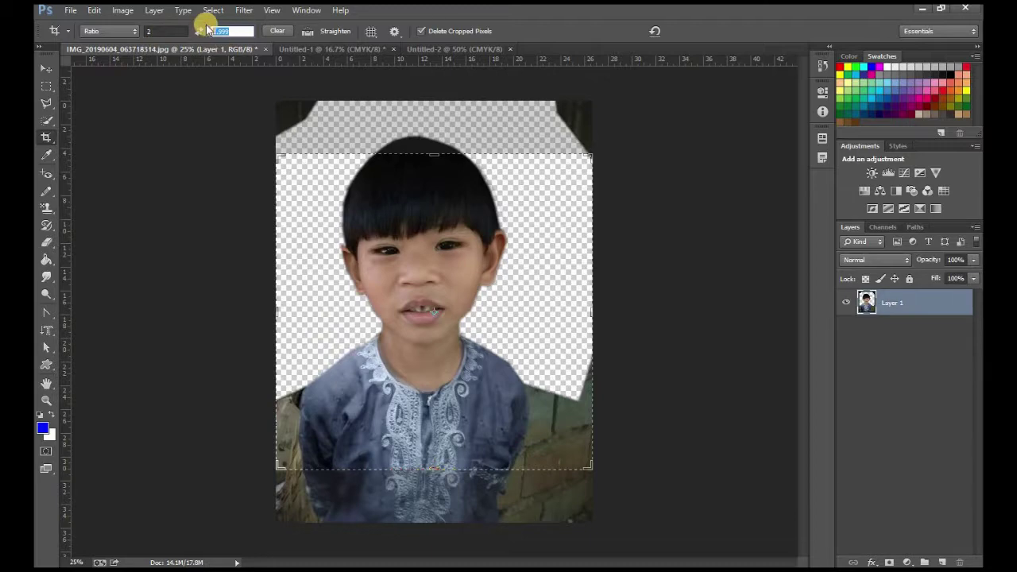
pyautogui.write('2')
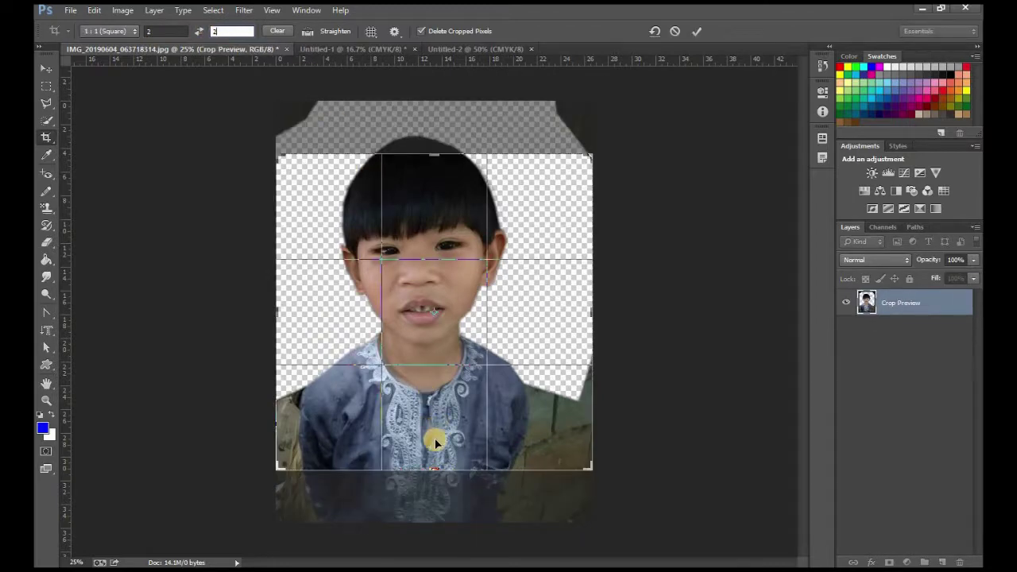
pyautogui.moveTo(433, 461); pyautogui.dragTo(435, 451)
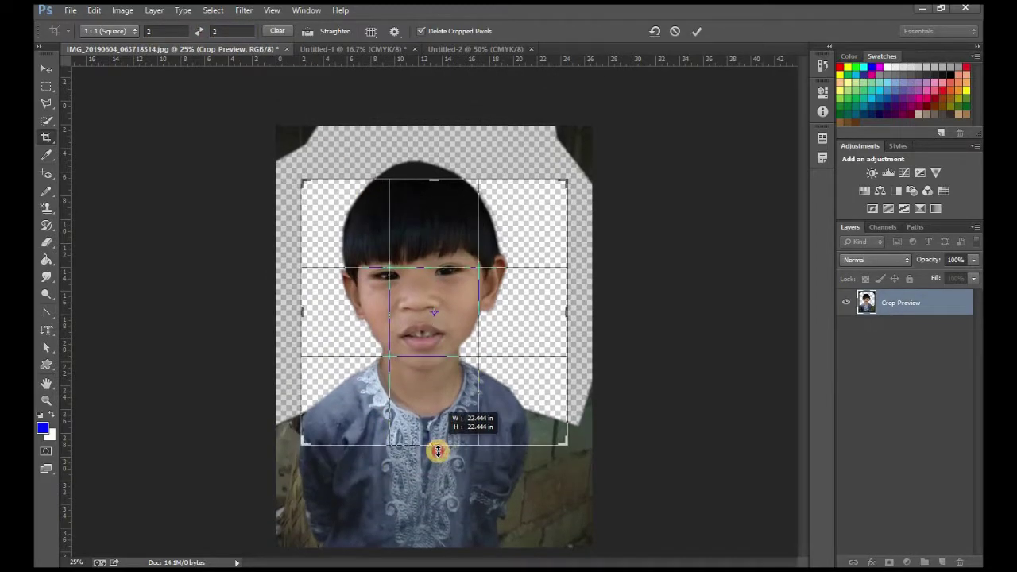
pyautogui.moveTo(442, 271)
pyautogui.mouseDown()
pyautogui.moveTo(462, 326)
pyautogui.moveTo(460, 316)
pyautogui.mouseUp()
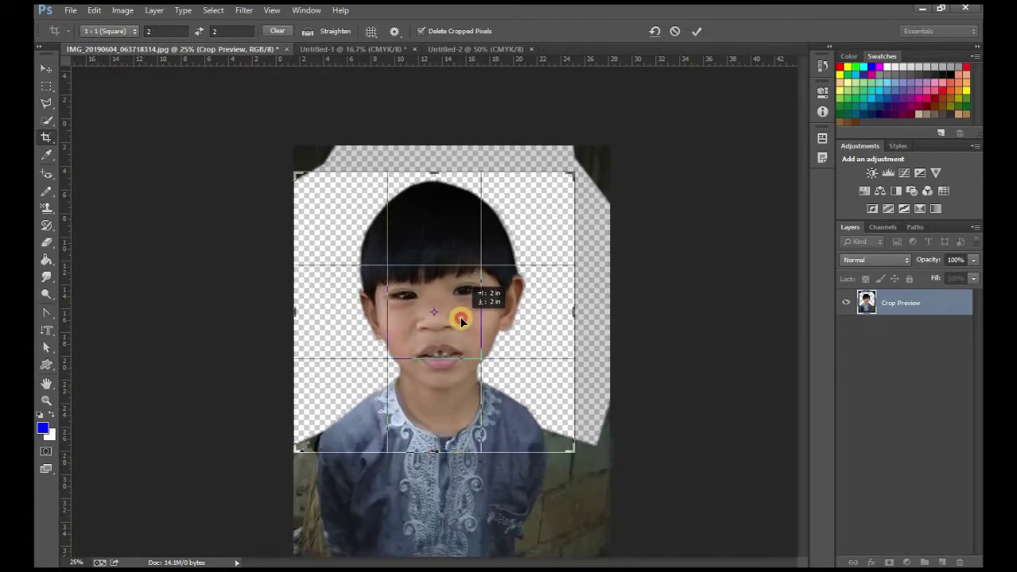
pyautogui.moveTo(297, 451); pyautogui.dragTo(308, 437)
pyautogui.moveTo(422, 390); pyautogui.dragTo(480, 338)
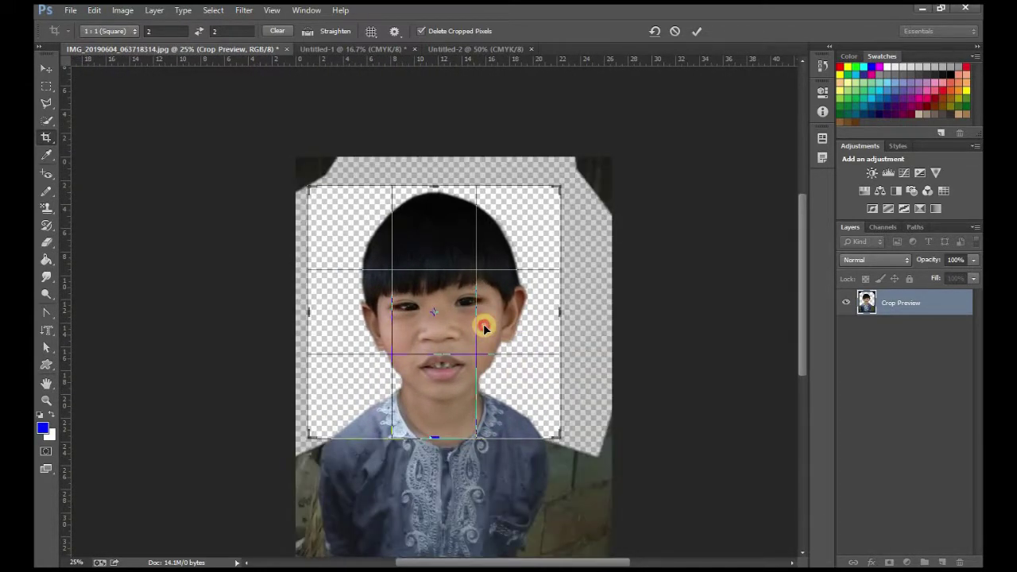
pyautogui.moveTo(483, 324); pyautogui.dragTo(479, 323)
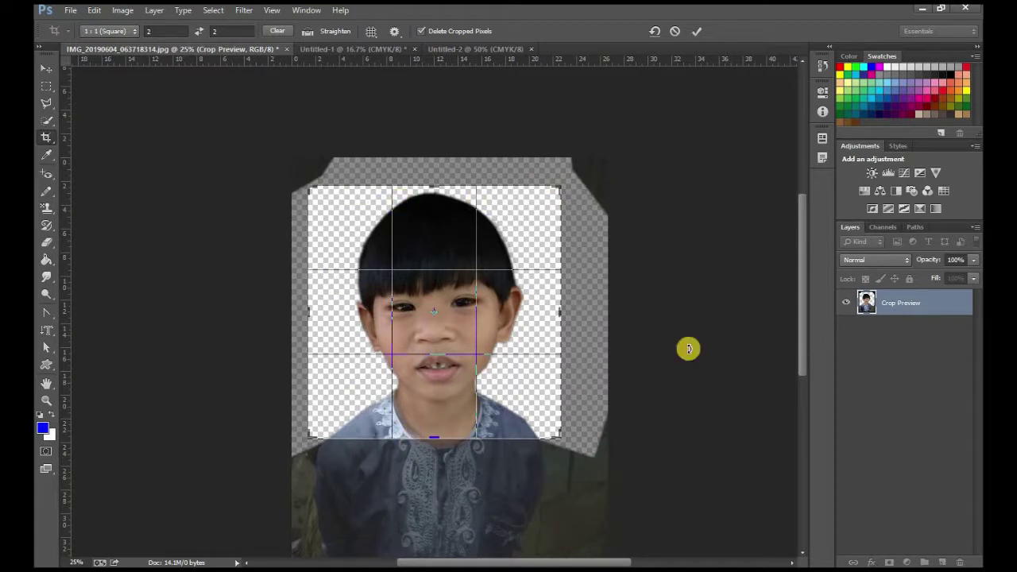
pyautogui.click(693, 32)
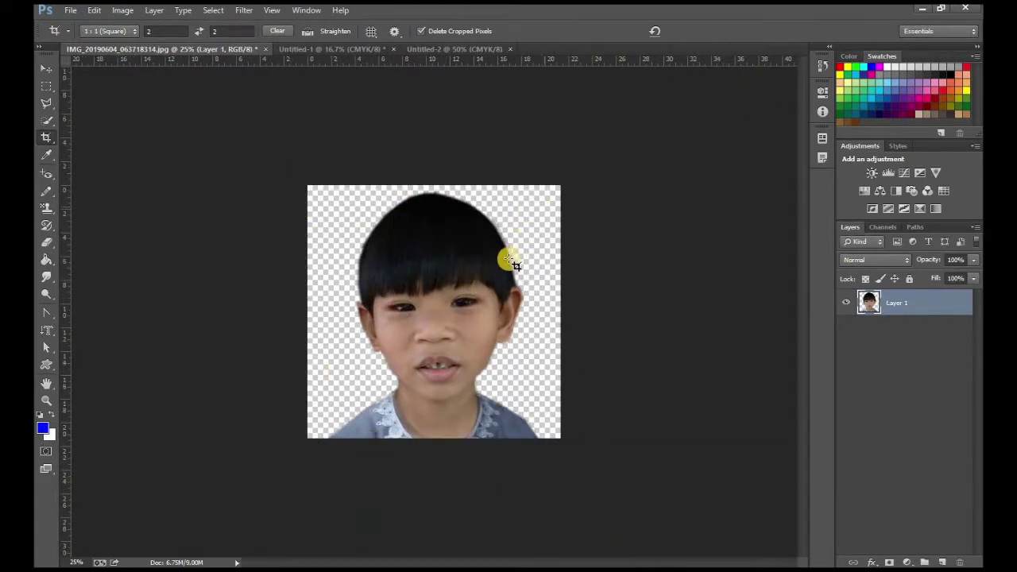
pyautogui.click(123, 11)
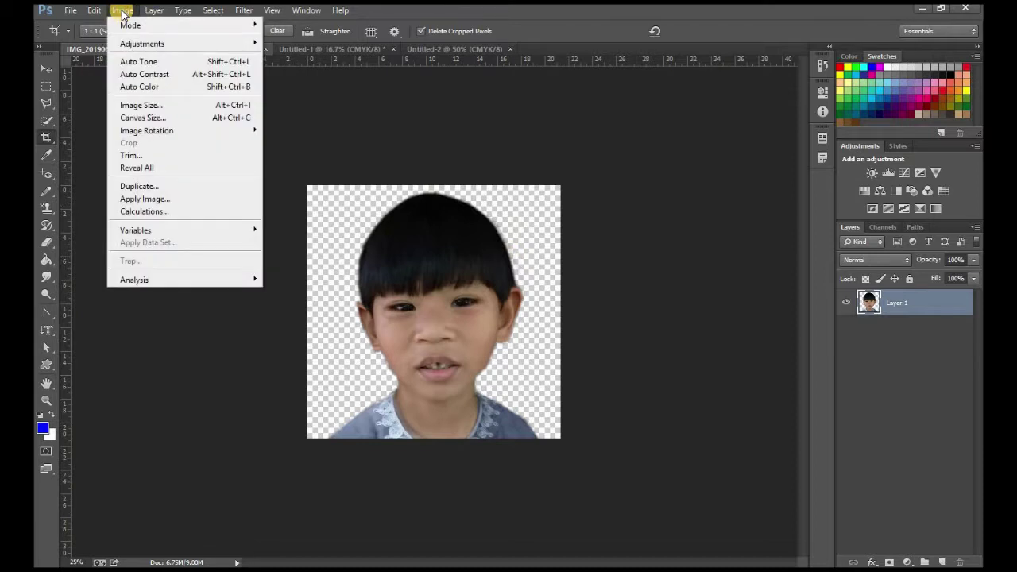
# - Set the image size to 2 inches wide at 300 pixels/inch, giving 600 × 600 px
pyautogui.click(135, 110)
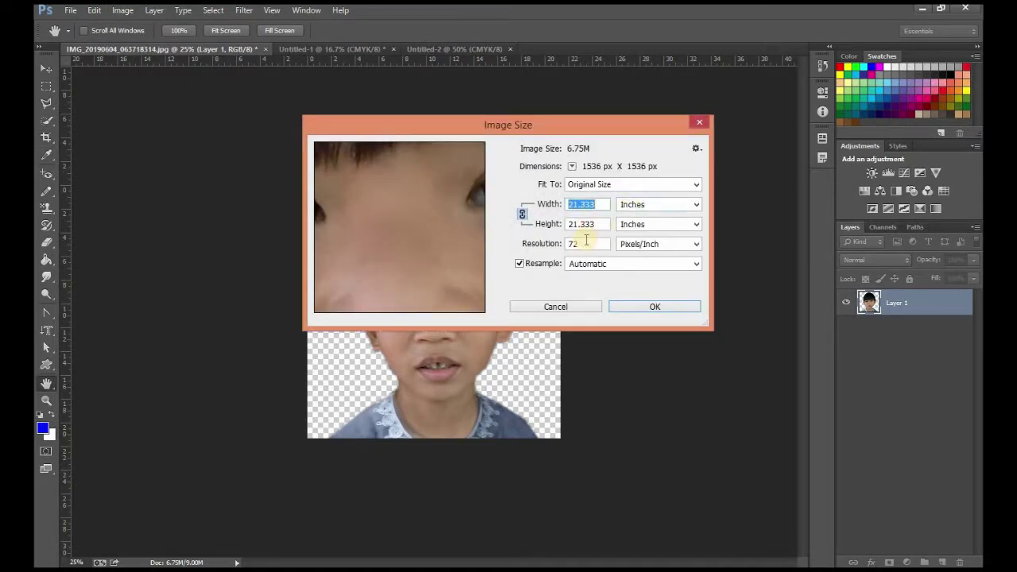
pyautogui.click(521, 246)
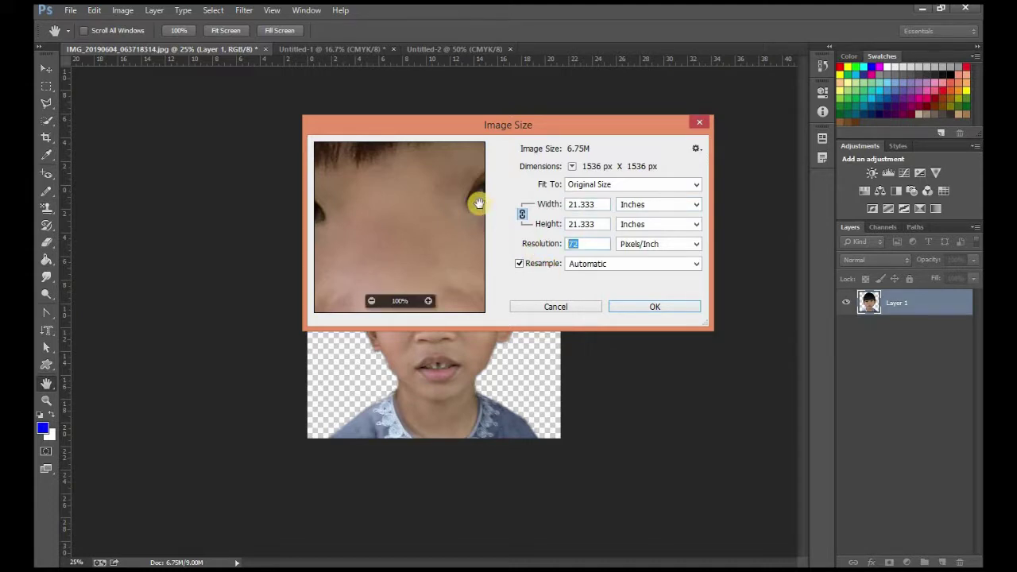
pyautogui.write('300')
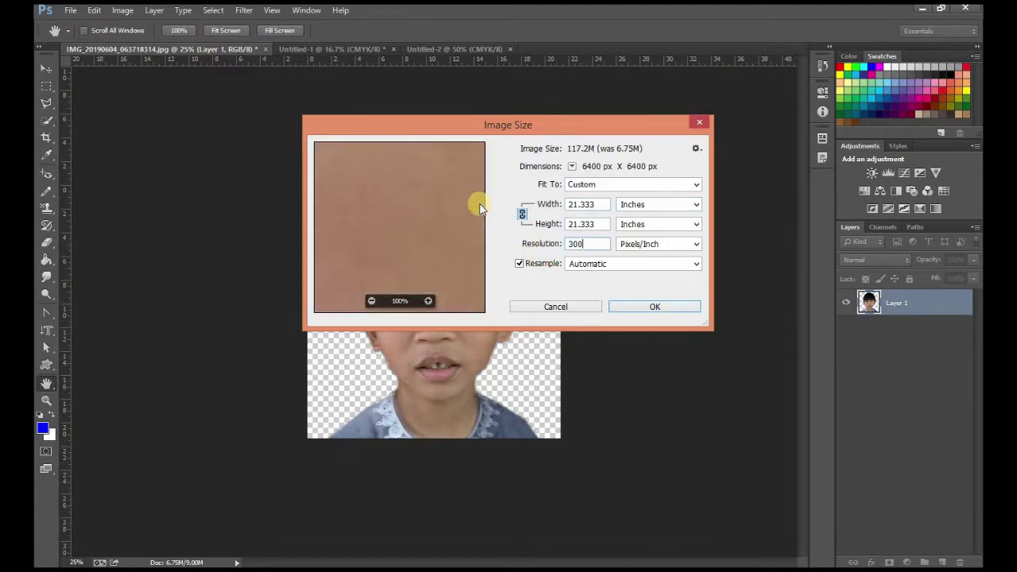
pyautogui.click(554, 204)
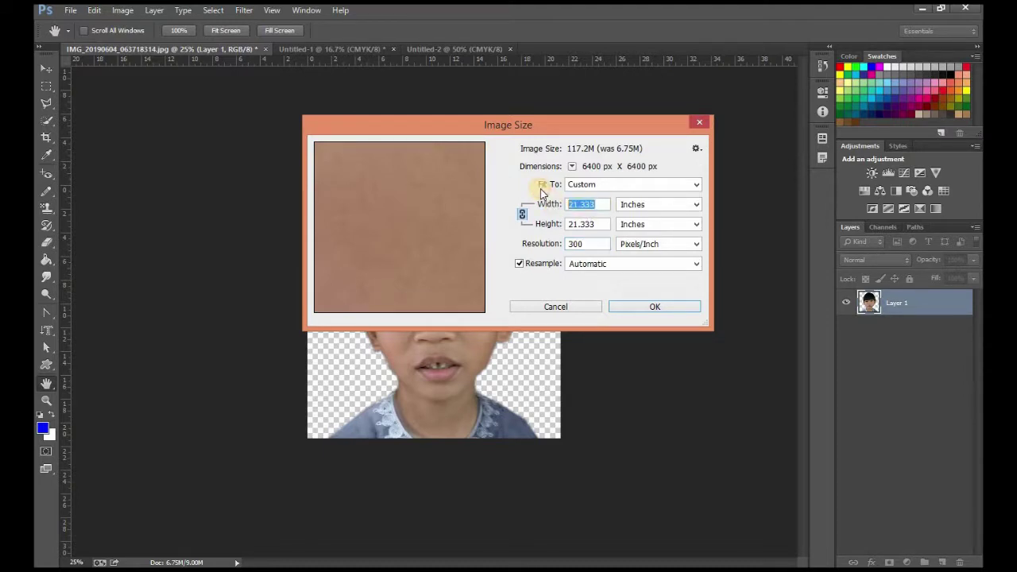
pyautogui.write('2')
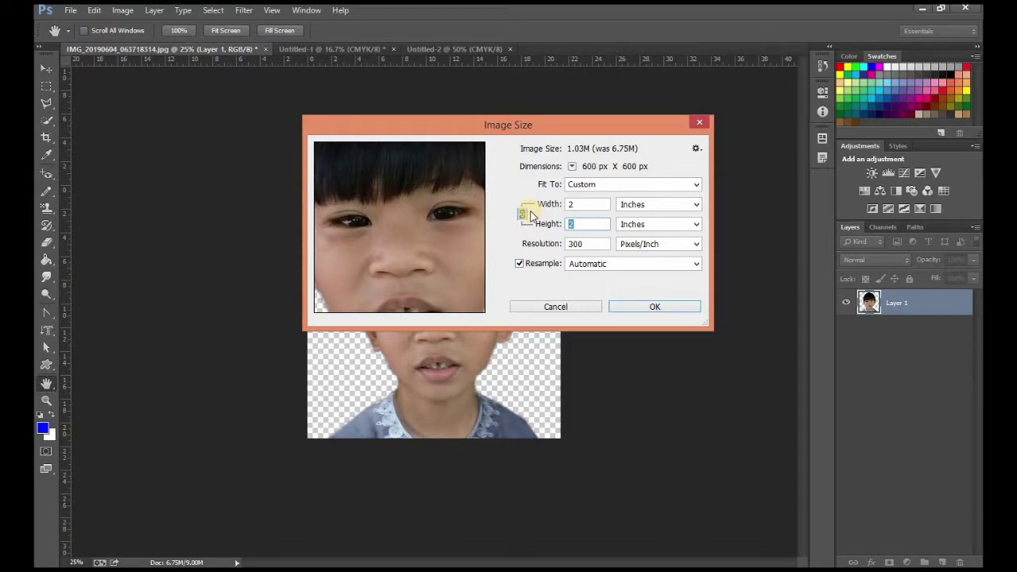
pyautogui.click(656, 306)
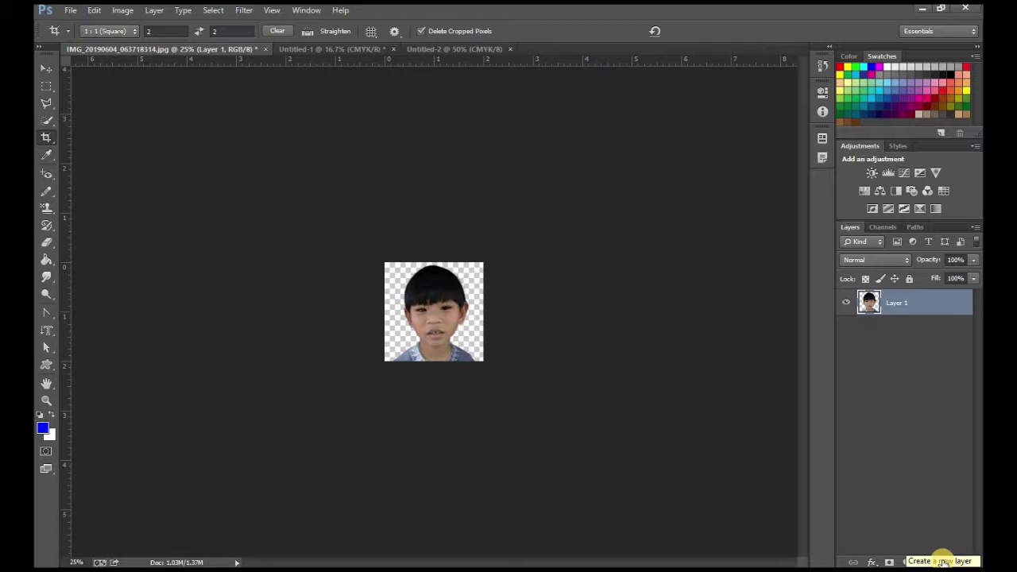
# - Add a new layer and fill it with solid blue using the Paint Bucket
pyautogui.click(941, 561)
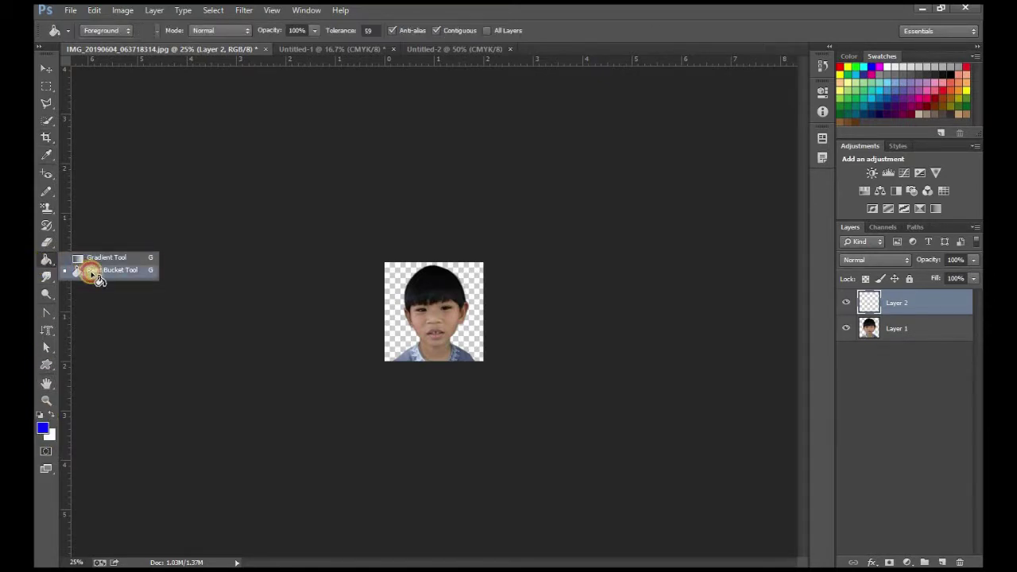
pyautogui.moveTo(44, 268); pyautogui.dragTo(88, 270)
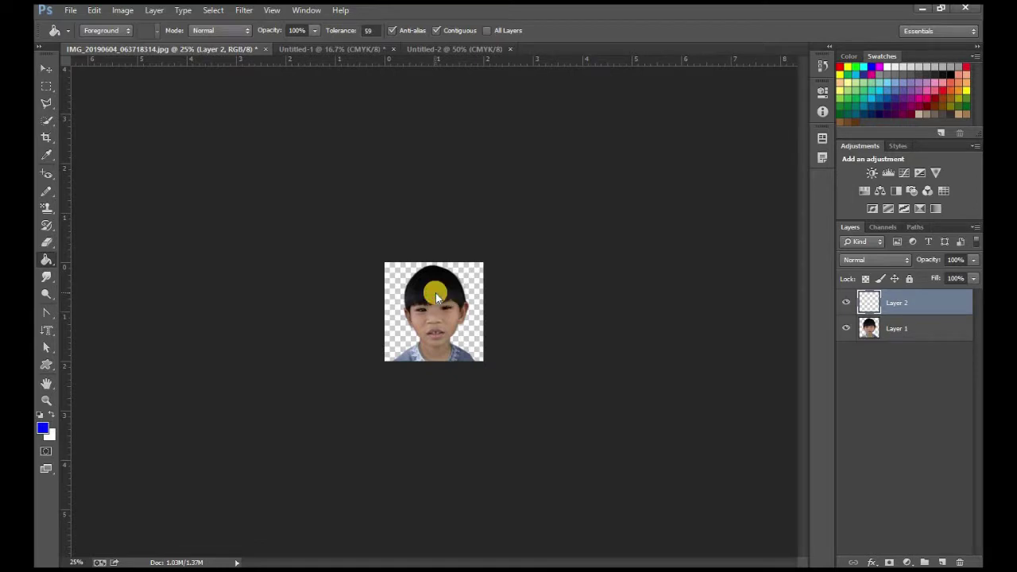
pyautogui.click(442, 316)
pyautogui.click(429, 319)
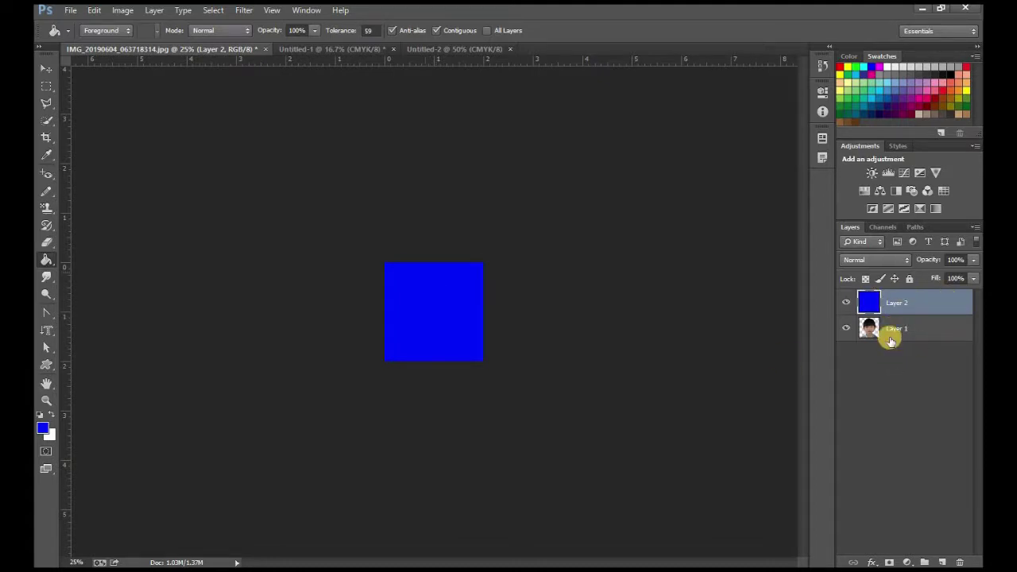
# - Move Layer 1 above the blue layer so the boy appears over blue
pyautogui.click(894, 330)
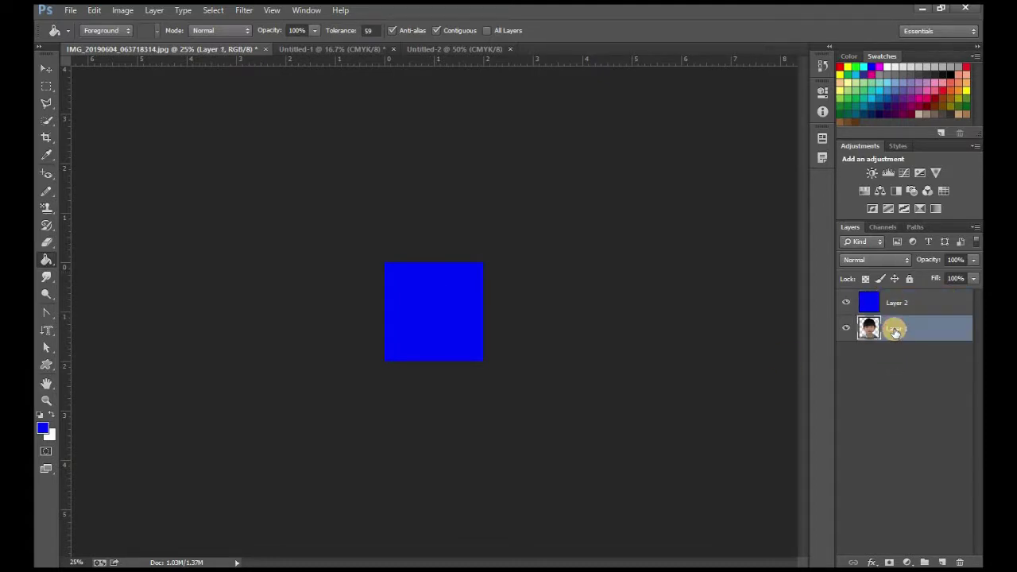
pyautogui.moveTo(902, 324); pyautogui.dragTo(903, 295)
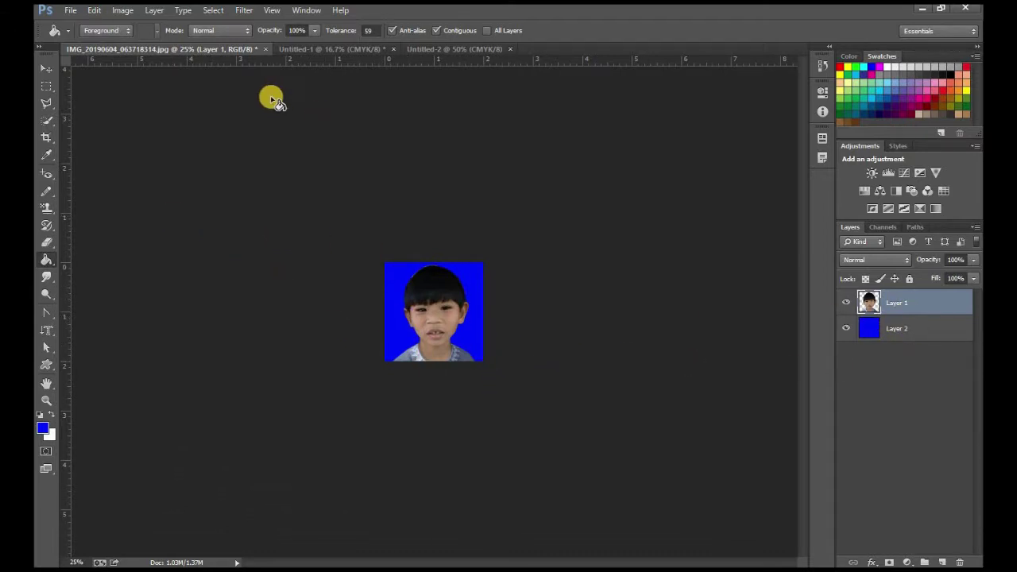
pyautogui.moveTo(226, 51); pyautogui.dragTo(244, 205)
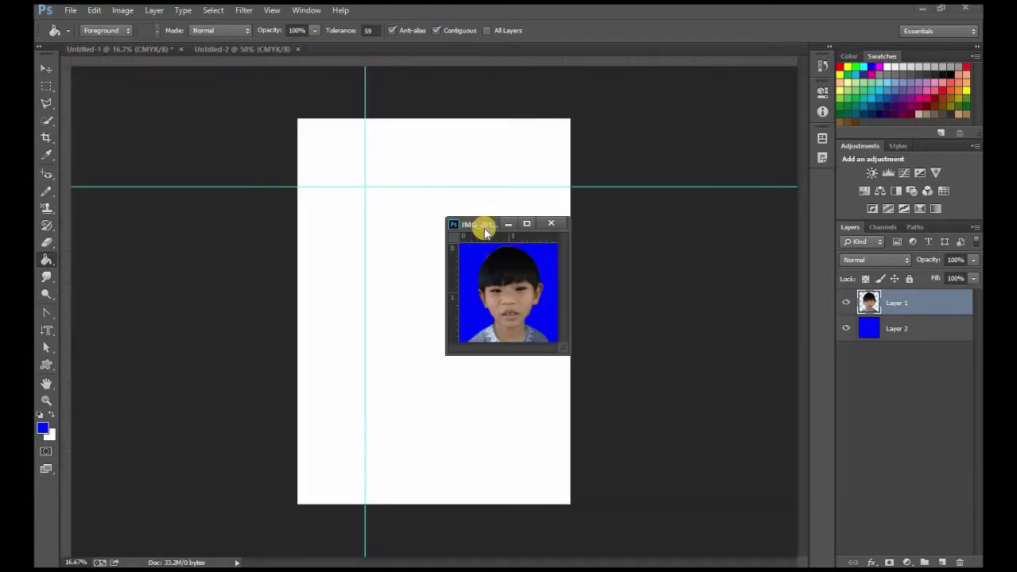
# - Float the photo window over Untitled-1 and drag the cut-out onto the print page with the Move Tool
pyautogui.moveTo(244, 206); pyautogui.dragTo(615, 228)
pyautogui.moveTo(650, 286); pyautogui.dragTo(519, 292)
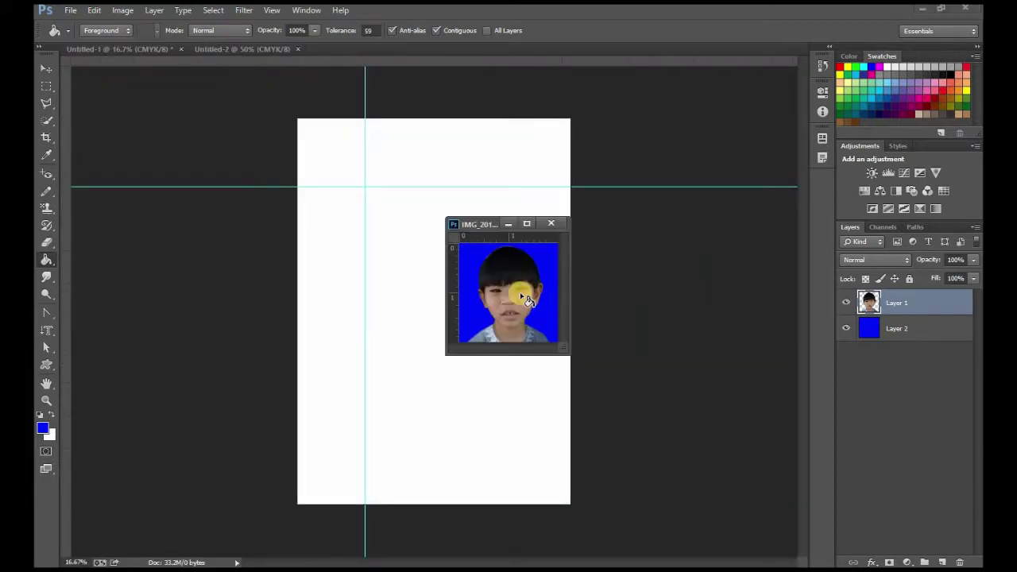
pyautogui.click(45, 68)
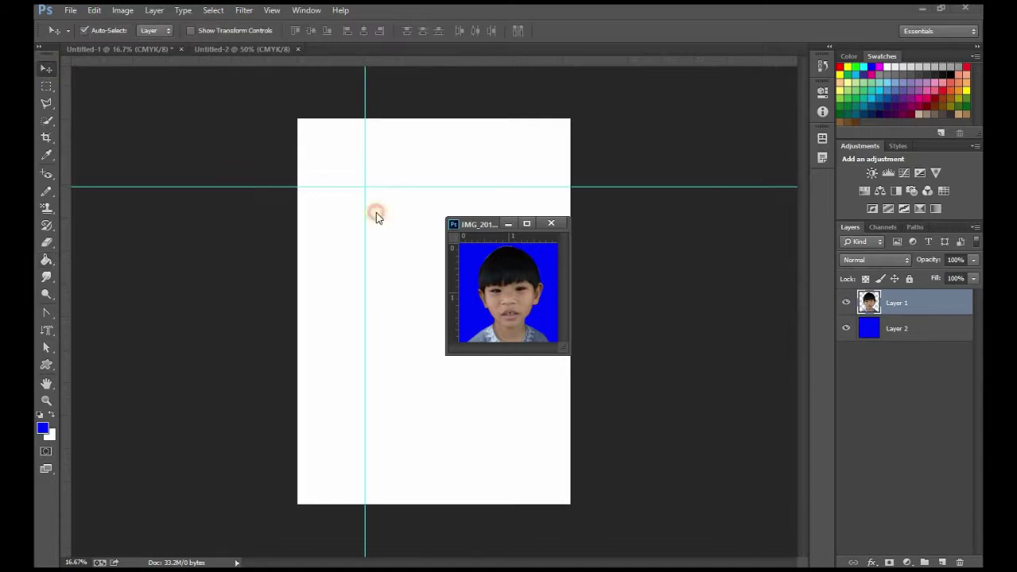
pyautogui.moveTo(463, 291); pyautogui.dragTo(510, 298)
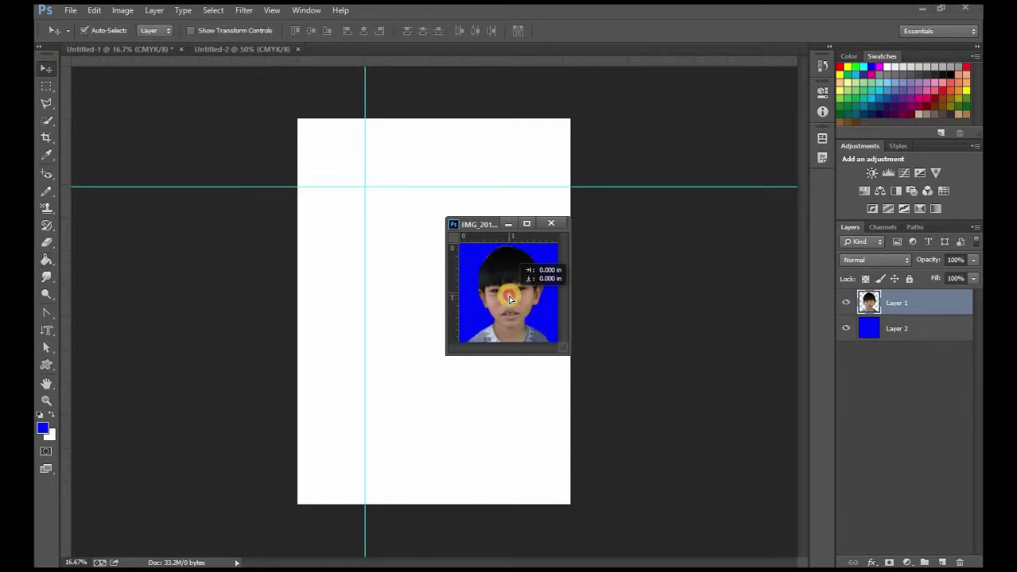
pyautogui.moveTo(510, 298)
pyautogui.mouseDown()
pyautogui.moveTo(391, 286)
pyautogui.moveTo(375, 234)
pyautogui.mouseUp()
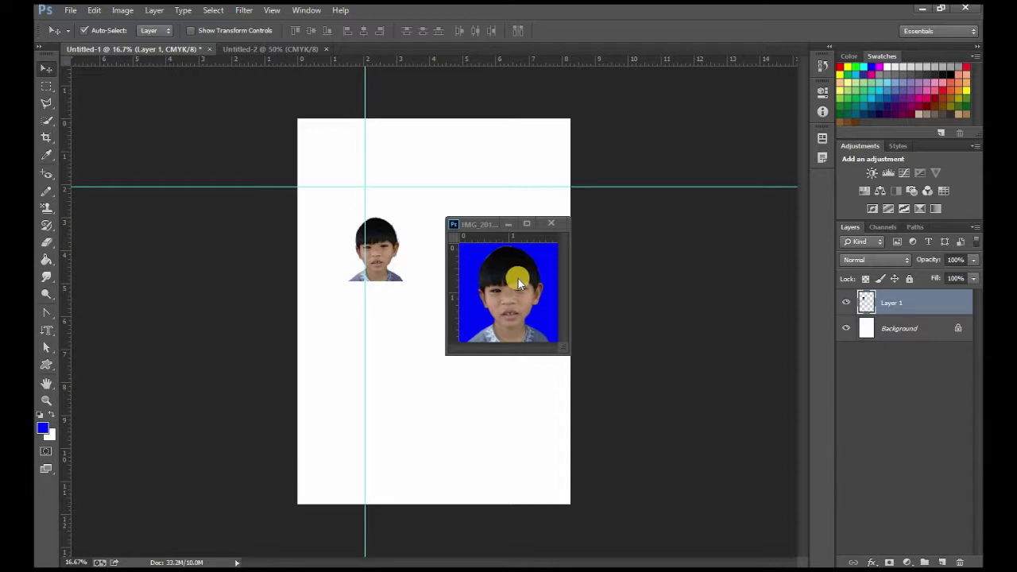
pyautogui.click(474, 226)
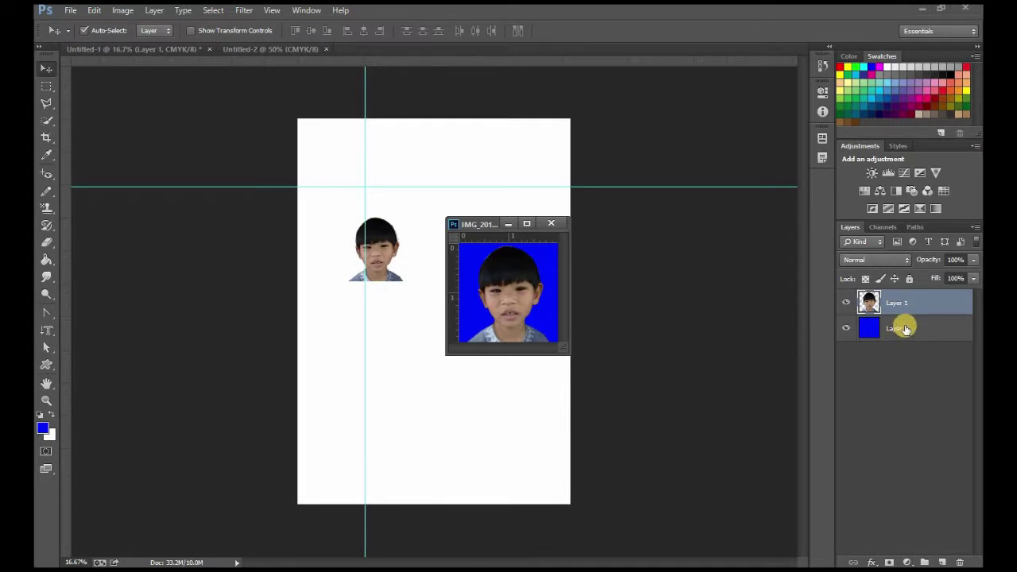
# - Merge the photo with its blue layer and place the result in the page's top-left guide corner
pyautogui.keyDown('shift'); pyautogui.click(903, 329); pyautogui.keyUp('shift')
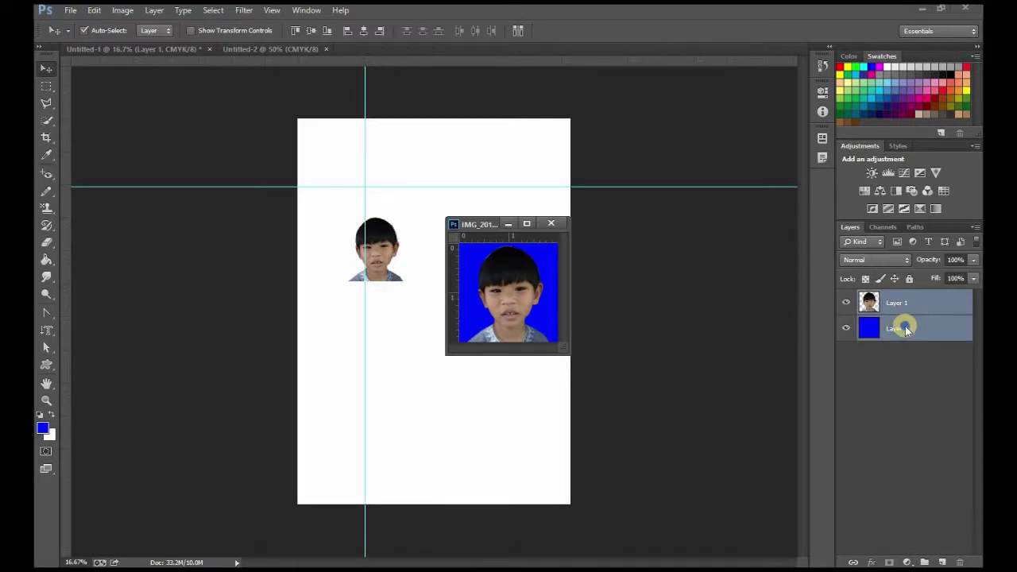
pyautogui.rightClick(904, 329)
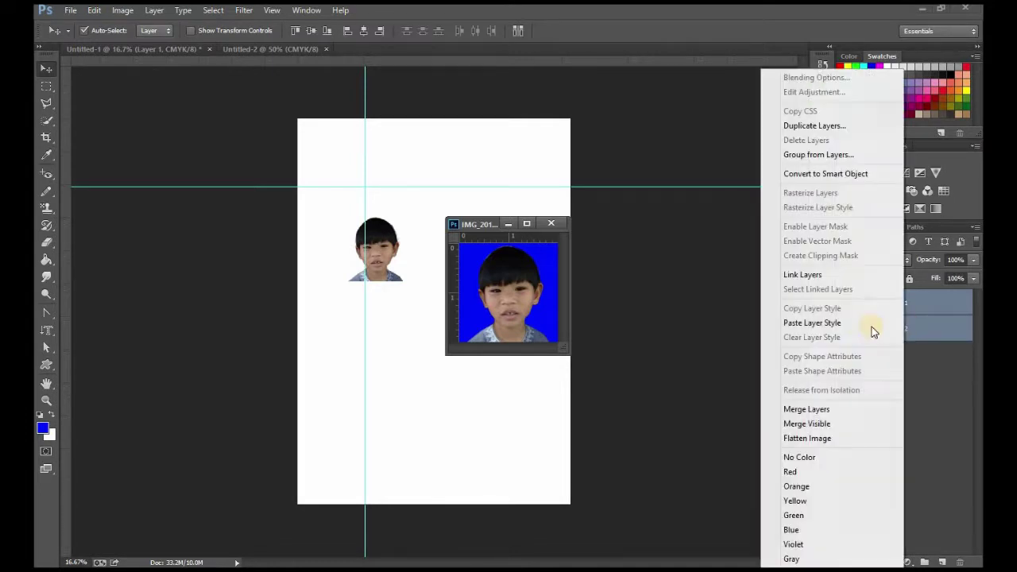
pyautogui.click(806, 409)
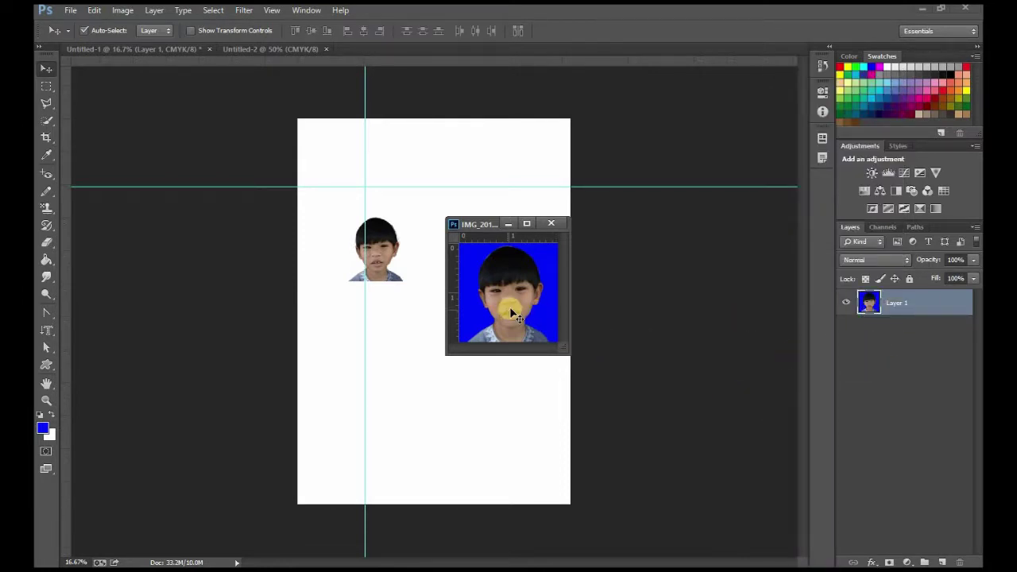
pyautogui.moveTo(512, 313); pyautogui.dragTo(498, 324)
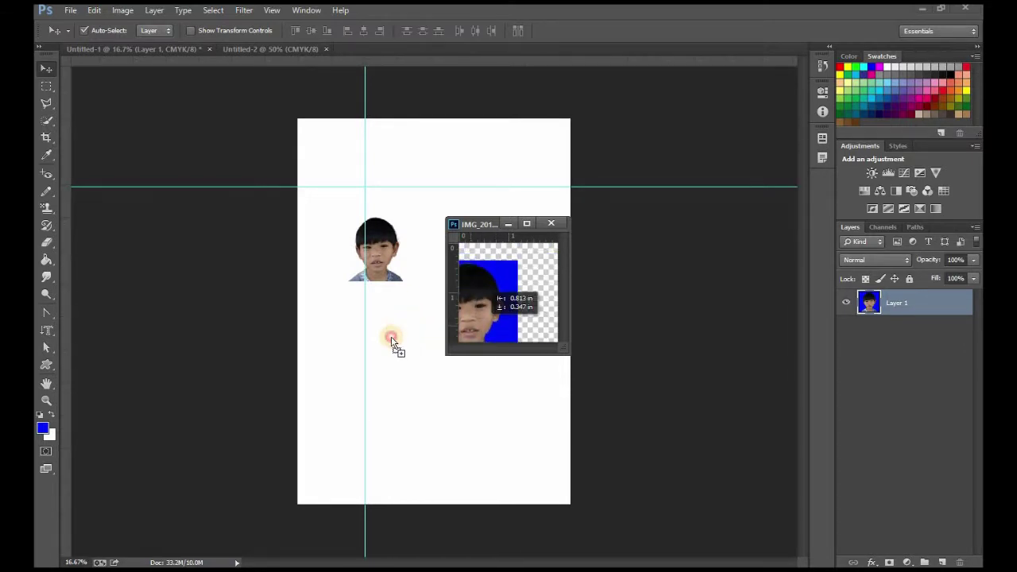
pyautogui.moveTo(498, 324); pyautogui.dragTo(419, 356)
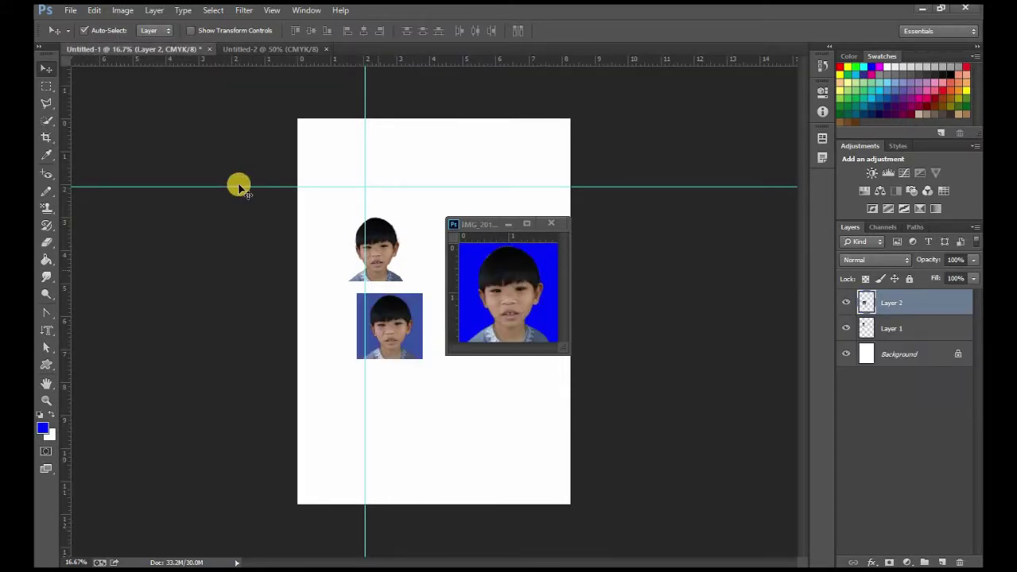
pyautogui.moveTo(404, 335)
pyautogui.mouseDown()
pyautogui.moveTo(383, 191)
pyautogui.moveTo(348, 170)
pyautogui.mouseUp()
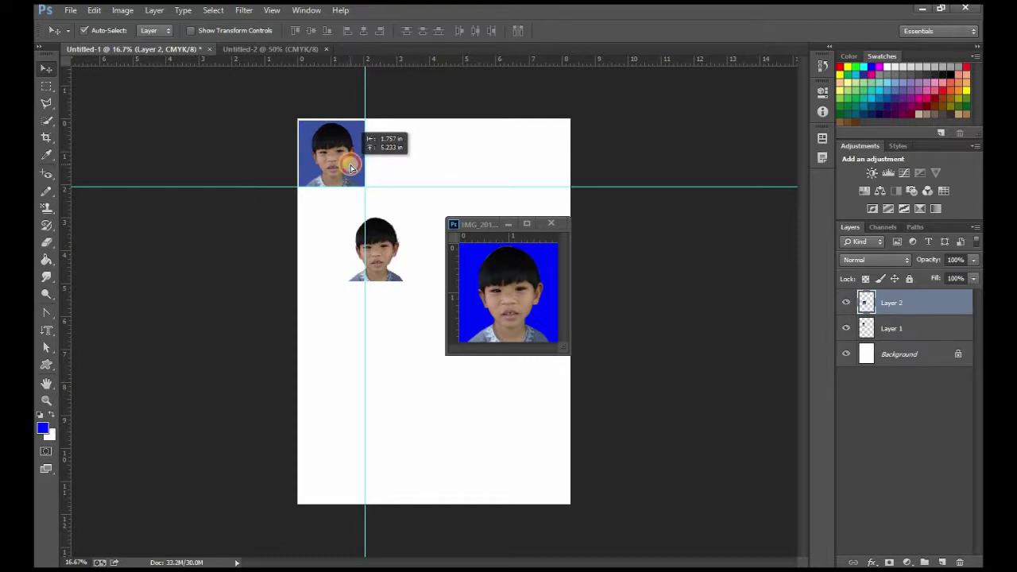
# - Dock the photo document back and delete the background-less Layer 1 from the page
pyautogui.moveTo(487, 223)
pyautogui.mouseDown()
pyautogui.moveTo(588, 68)
pyautogui.moveTo(585, 49)
pyautogui.mouseUp()
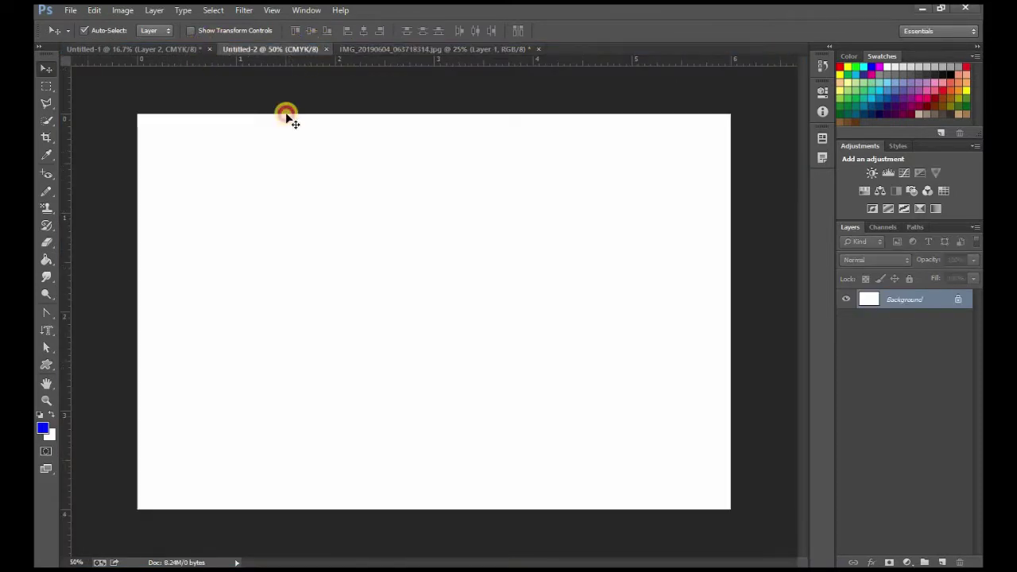
pyautogui.moveTo(400, 185); pyautogui.dragTo(346, 181)
pyautogui.rightClick(386, 249)
pyautogui.click(397, 256)
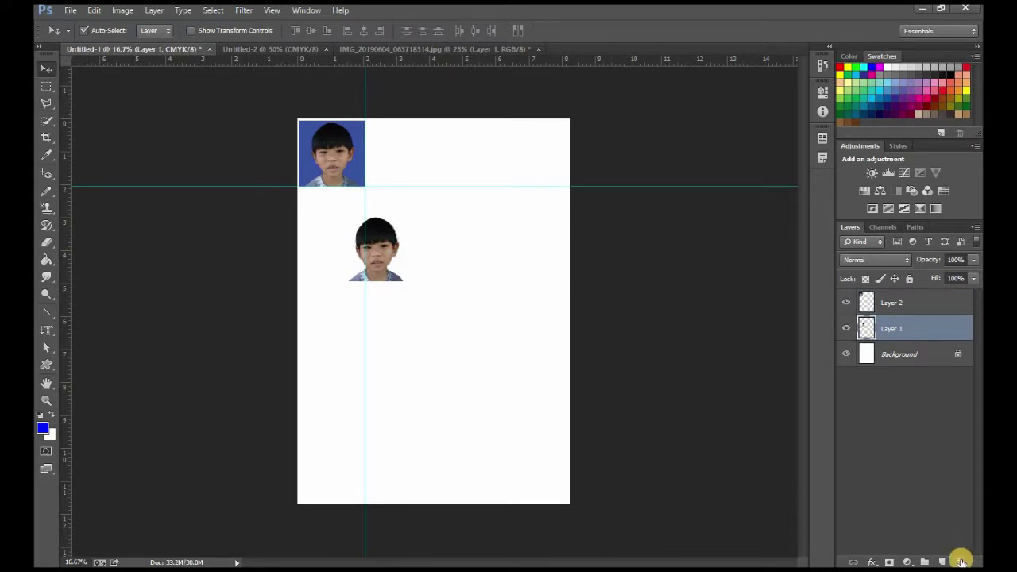
pyautogui.click(961, 561)
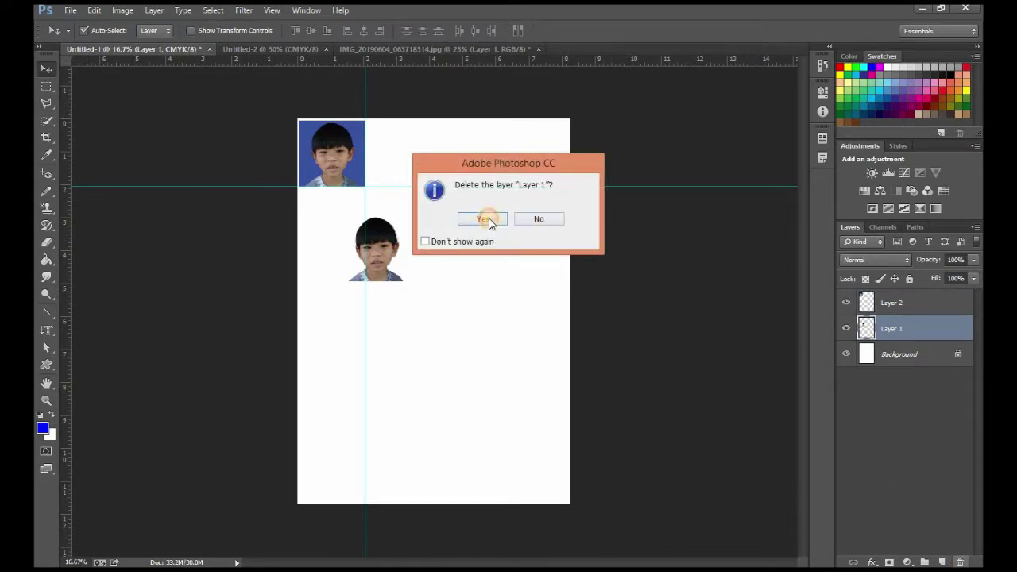
pyautogui.click(485, 218)
# - Select Layer 2 and realign the blue-backed portrait to the guide corner
pyautogui.rightClick(336, 151)
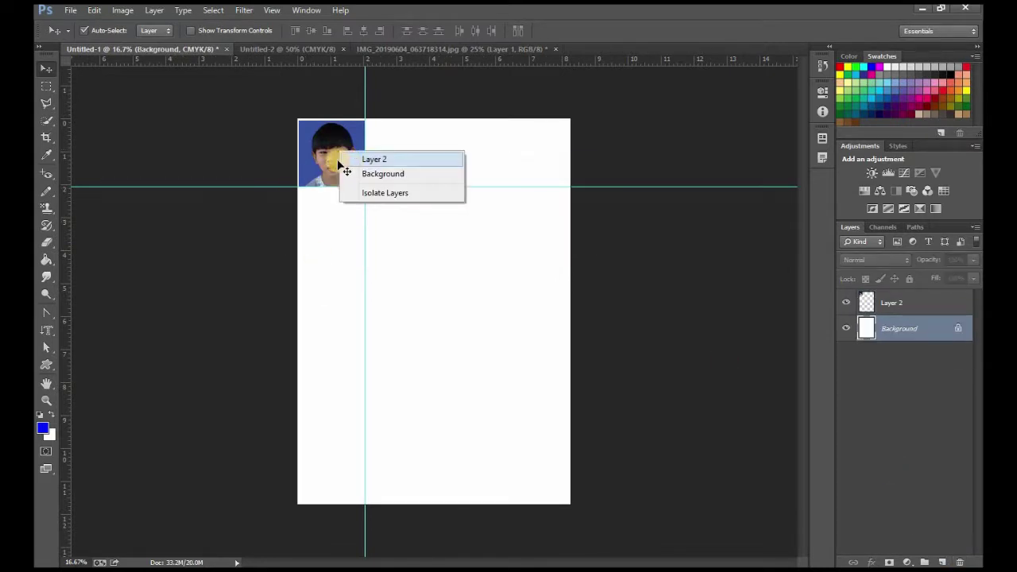
pyautogui.click(350, 156)
pyautogui.moveTo(359, 195); pyautogui.dragTo(338, 176)
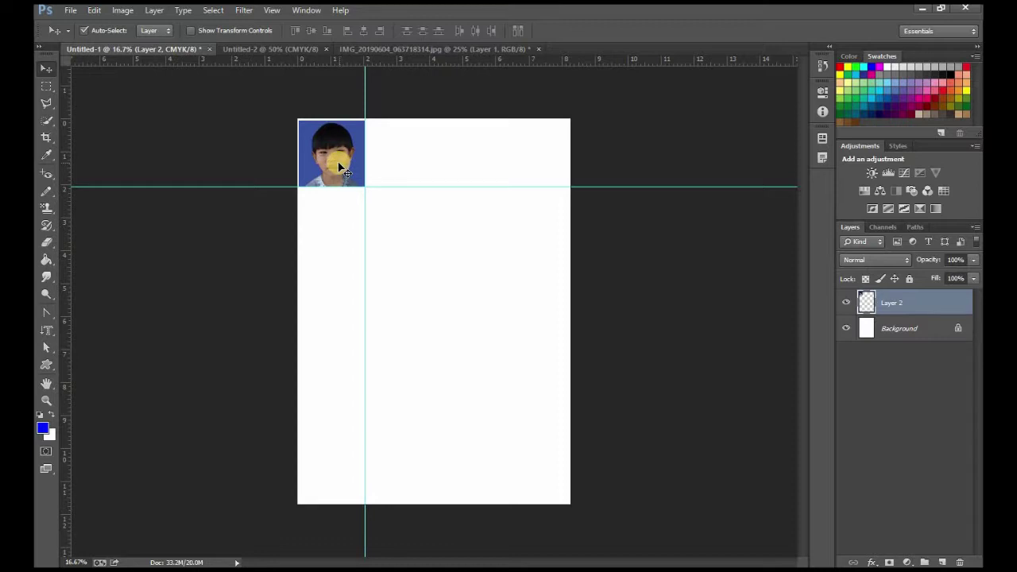
pyautogui.click(871, 562)
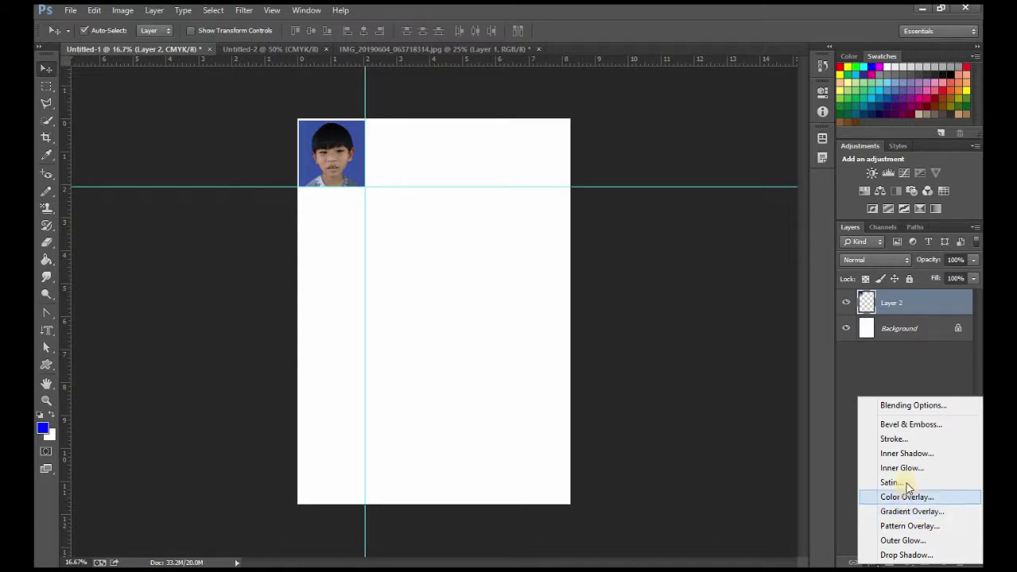
# - Add a 1 px white outside Stroke effect to Layer 2's portrait
pyautogui.click(894, 438)
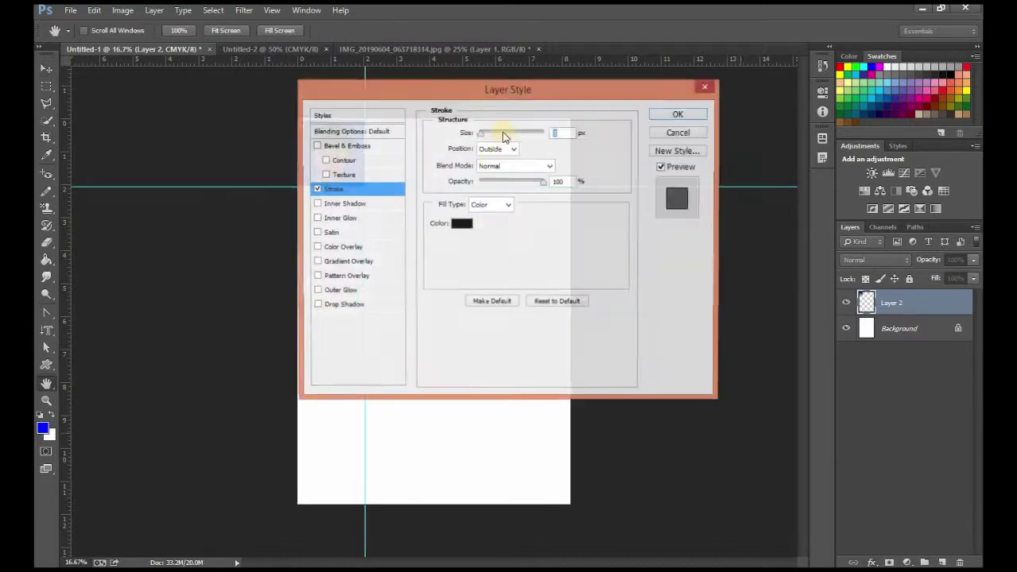
pyautogui.moveTo(481, 91)
pyautogui.mouseDown()
pyautogui.moveTo(591, 164)
pyautogui.moveTo(568, 149)
pyautogui.mouseUp()
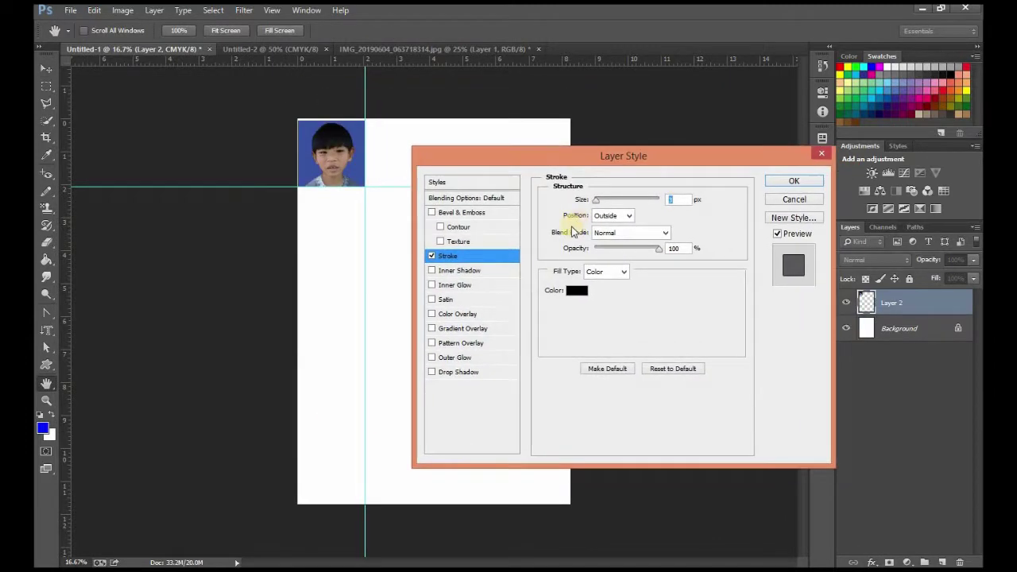
pyautogui.write('3')
pyautogui.click(575, 291)
pyautogui.click(448, 317)
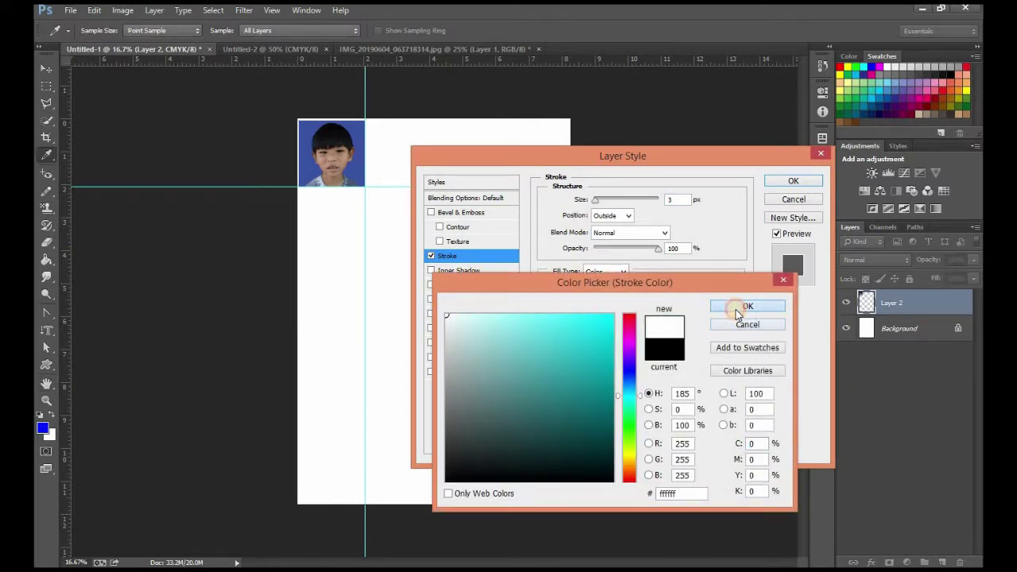
pyautogui.press('space')
pyautogui.write('1')
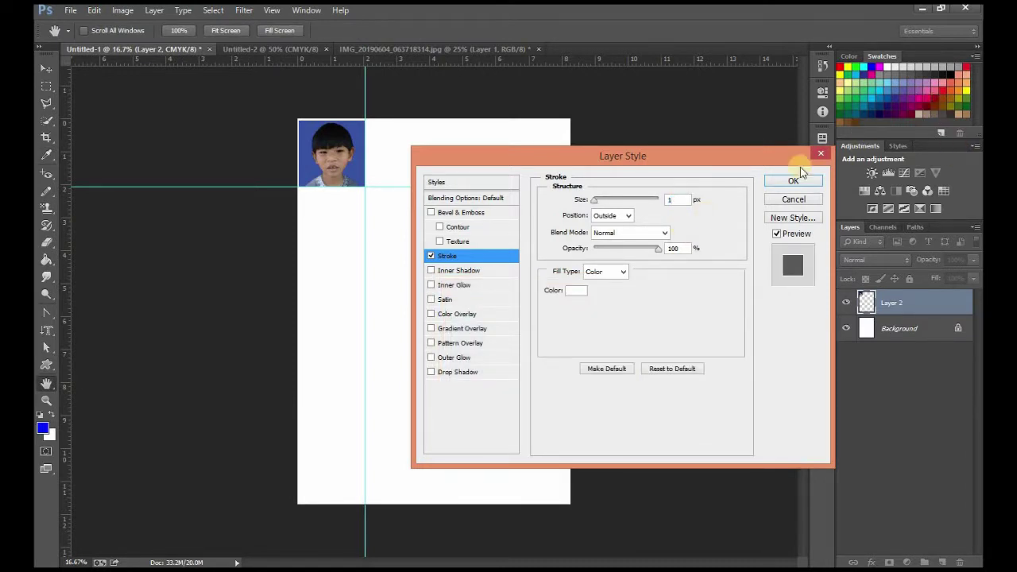
pyautogui.click(784, 181)
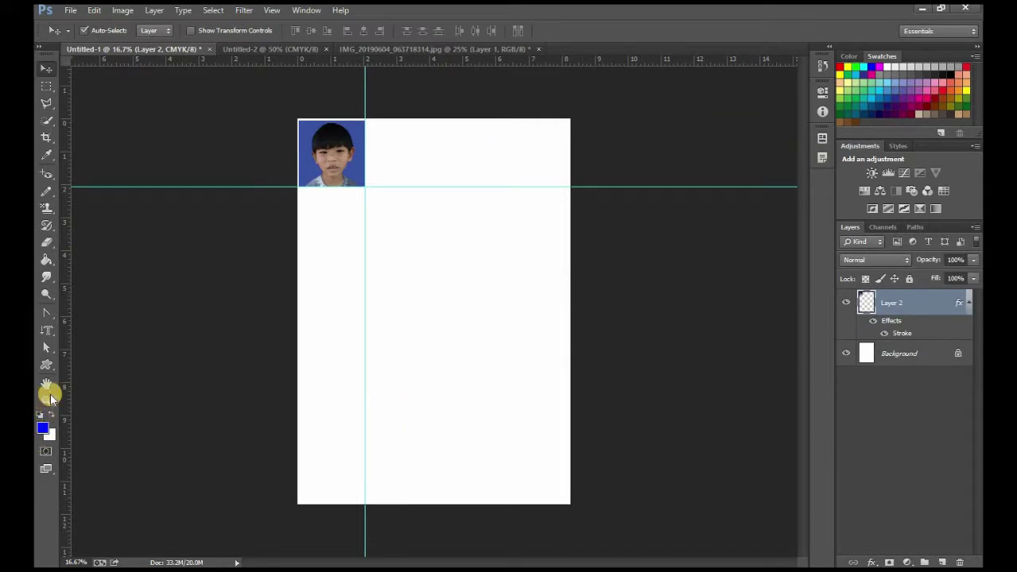
pyautogui.click(46, 400)
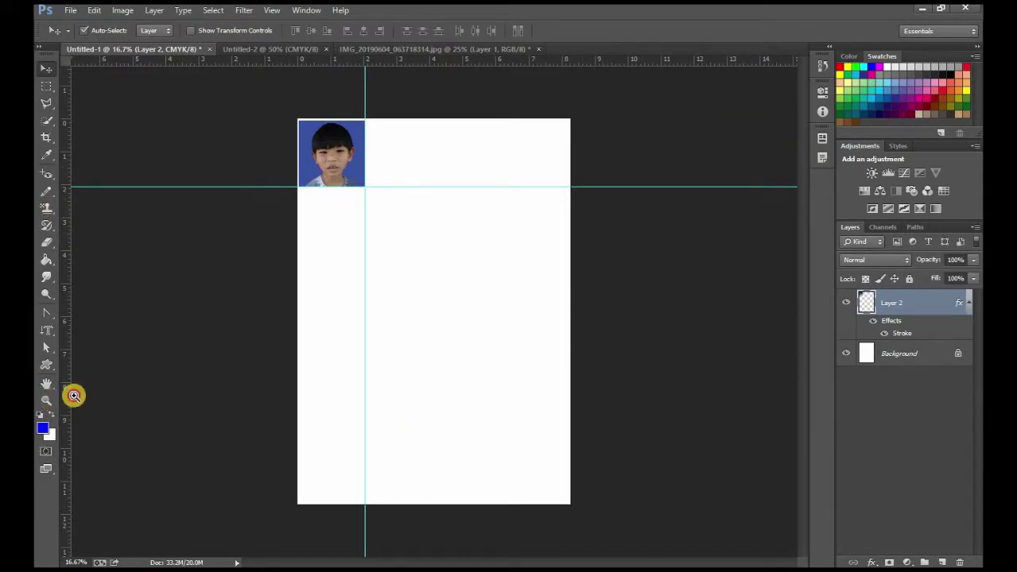
# - Snap the stroked photo flush into the top-left corner and move both guides onto its right and bottom edges
pyautogui.click(334, 162)
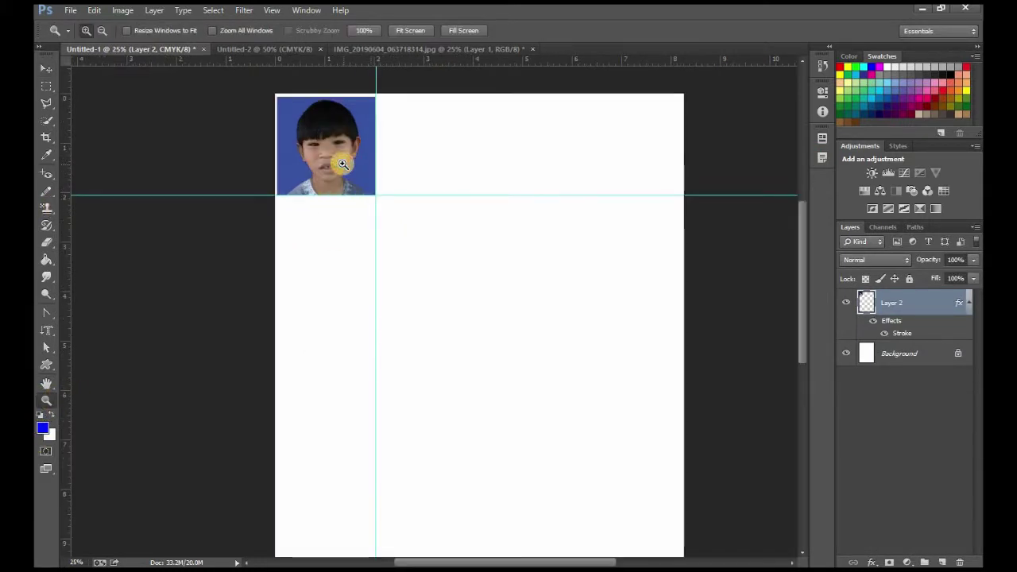
pyautogui.click(347, 163)
pyautogui.click(347, 163)
pyautogui.scroll(1, 273, 289)
pyautogui.scroll(2, 262, 238)
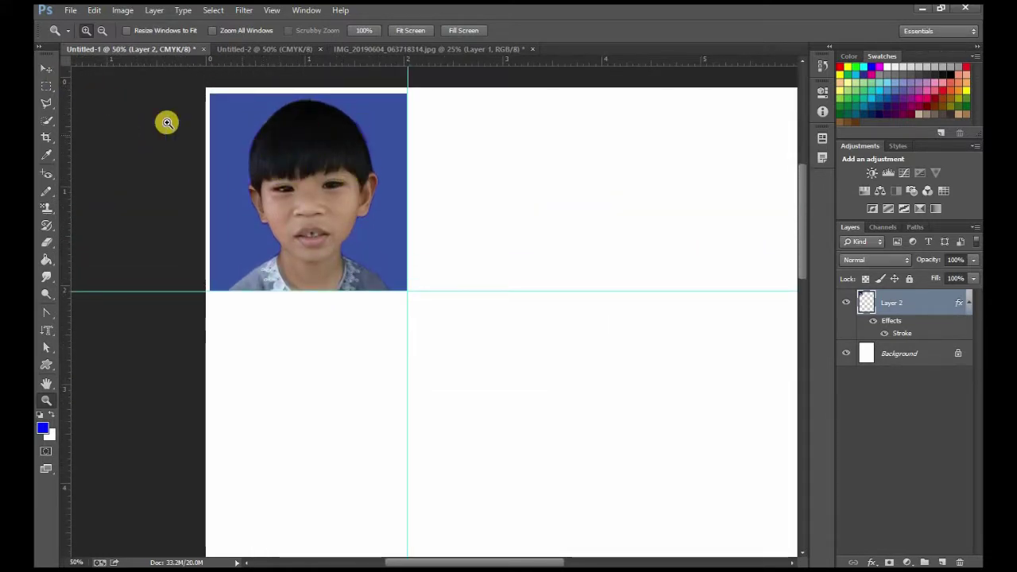
pyautogui.press('v')
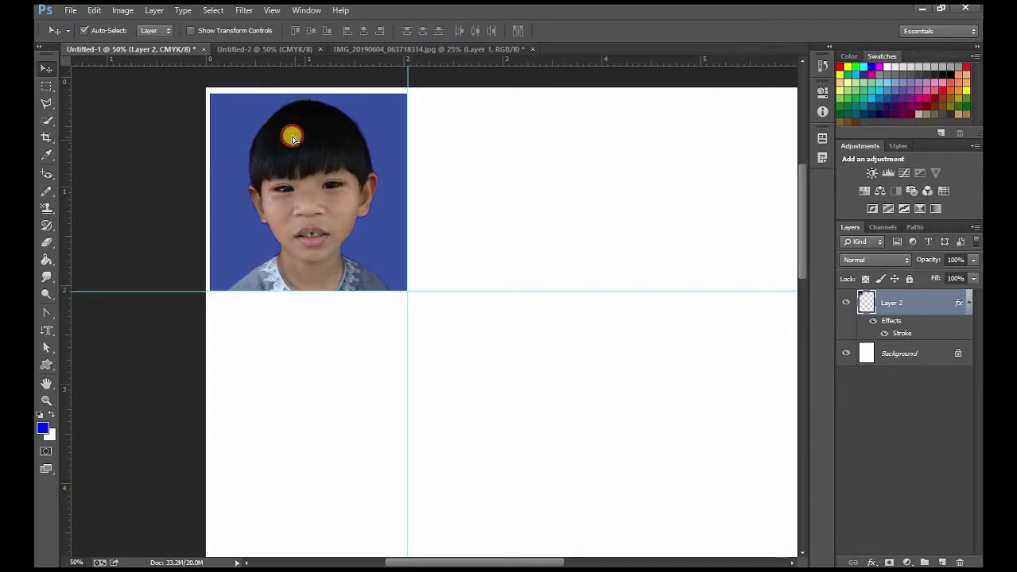
pyautogui.moveTo(290, 136); pyautogui.dragTo(334, 119)
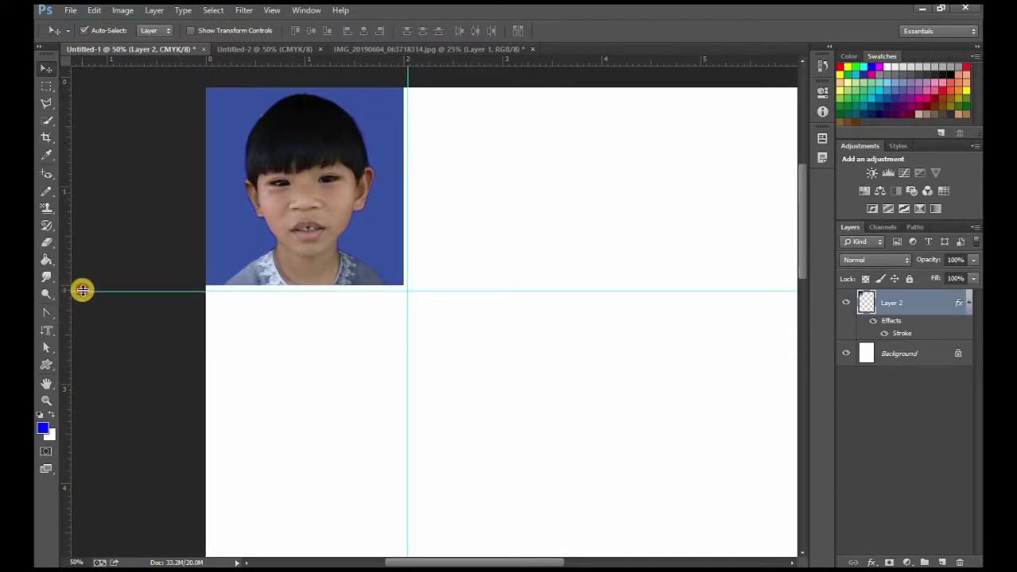
pyautogui.moveTo(83, 286); pyautogui.dragTo(88, 285)
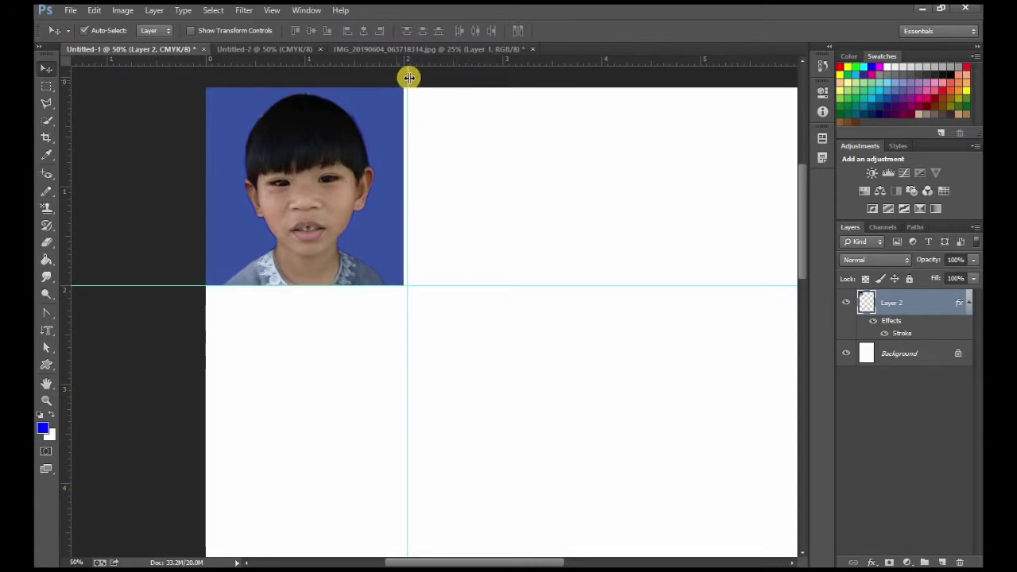
pyautogui.moveTo(400, 77); pyautogui.dragTo(403, 79)
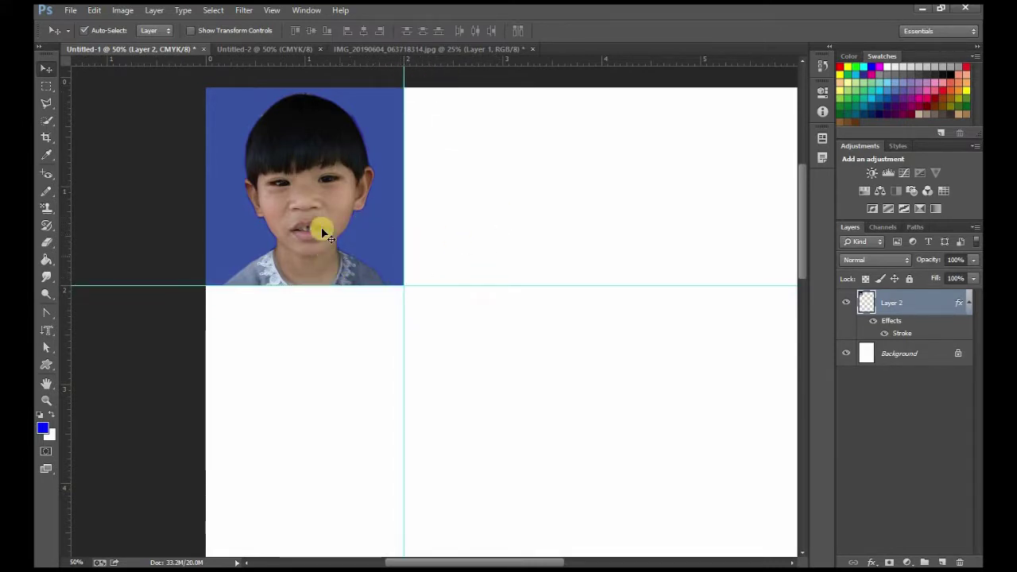
pyautogui.hotkey('ctrl', '-')
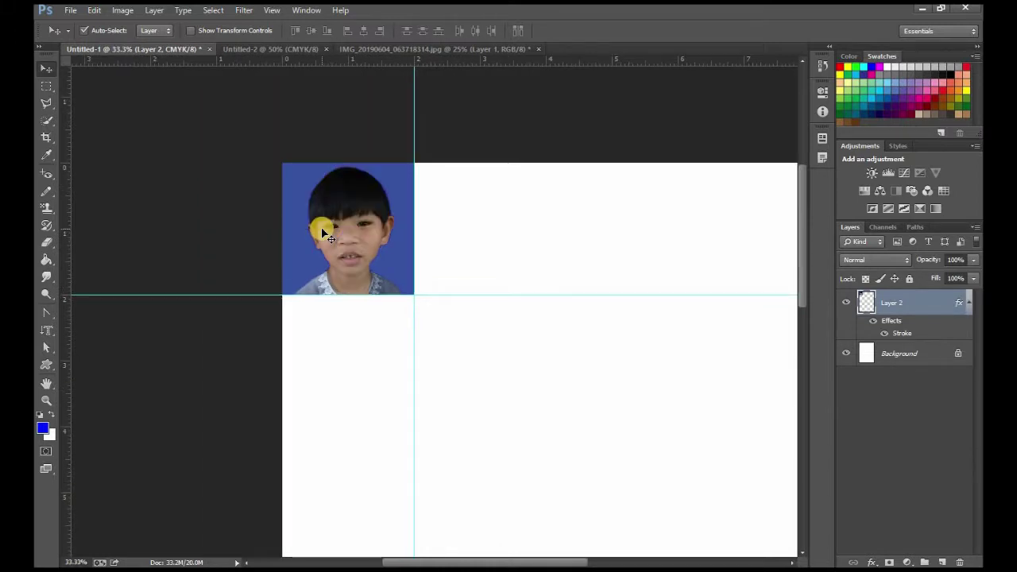
pyautogui.hotkey('ctrl', '-')
pyautogui.hotkey('ctrl', '-')
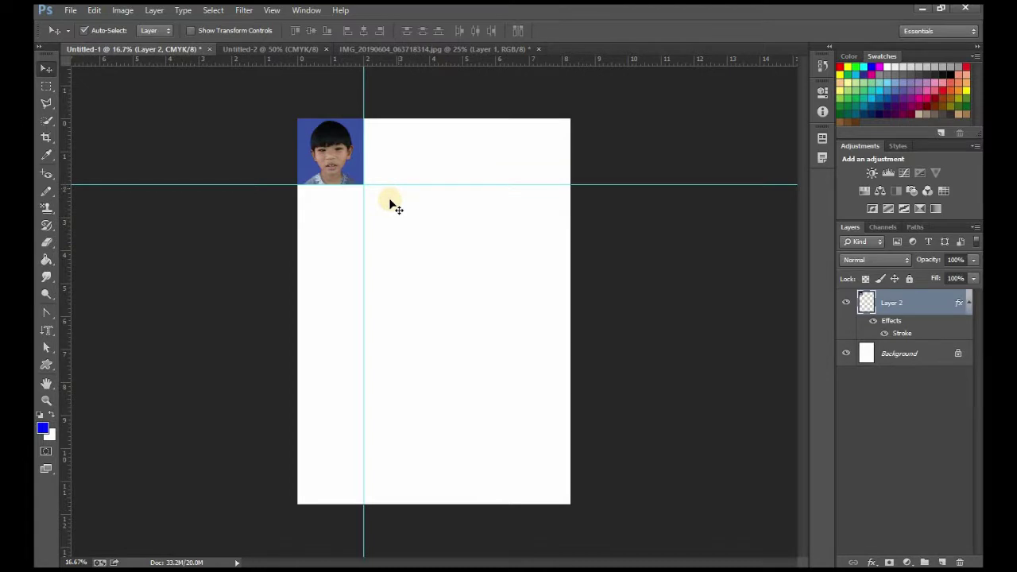
# - Alt-drag three copies of Layer 2 along the top row and select all four photo layers
pyautogui.rightClick(338, 151)
pyautogui.click(347, 158)
pyautogui.moveTo(325, 146)
pyautogui.mouseDown()
pyautogui.moveTo(369, 162)
pyautogui.moveTo(391, 152)
pyautogui.mouseUp()
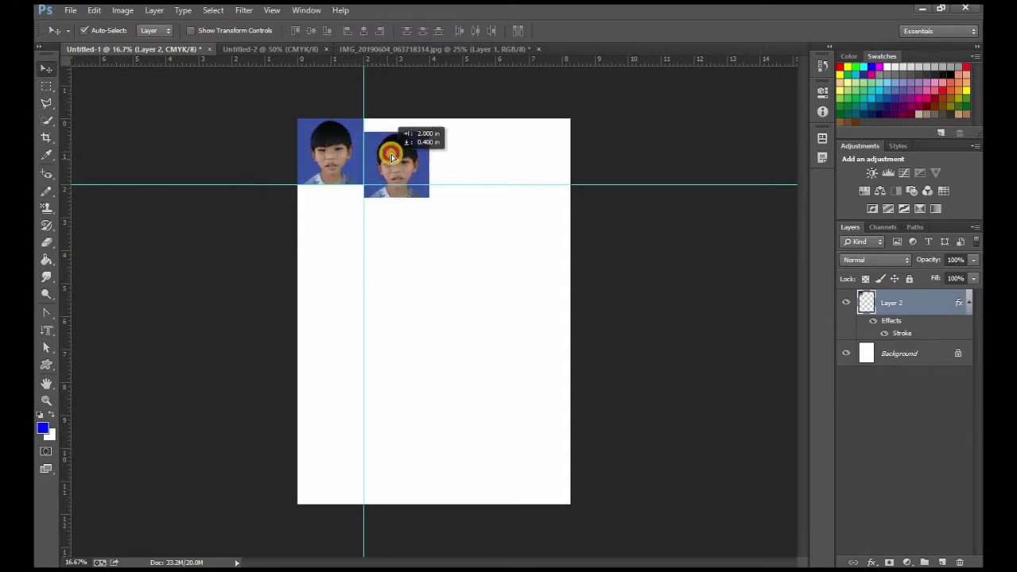
pyautogui.moveTo(391, 150)
pyautogui.mouseDown()
pyautogui.moveTo(390, 164)
pyautogui.moveTo(458, 169)
pyautogui.moveTo(458, 155)
pyautogui.moveTo(521, 162)
pyautogui.mouseUp()
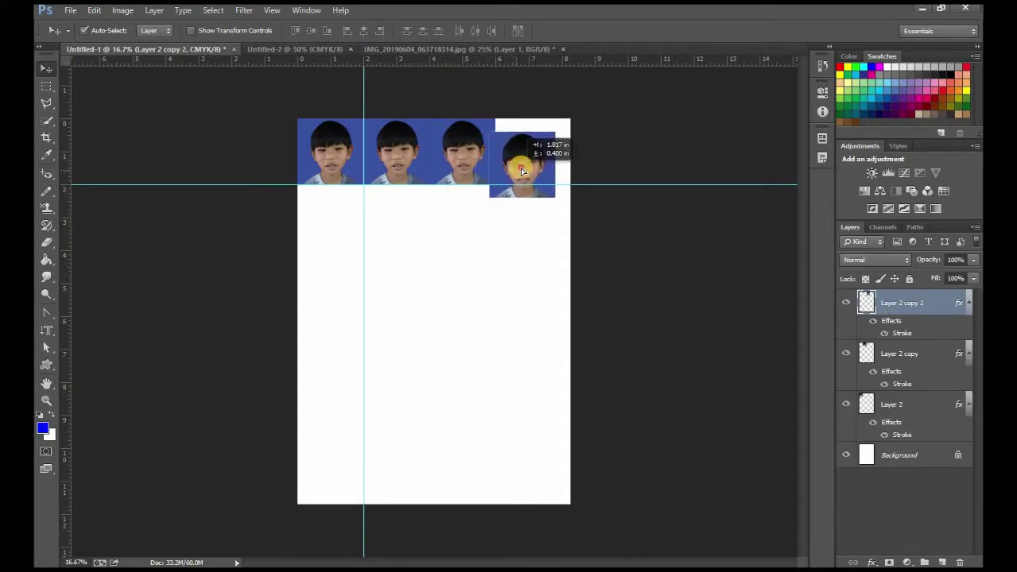
pyautogui.moveTo(521, 162); pyautogui.dragTo(512, 156)
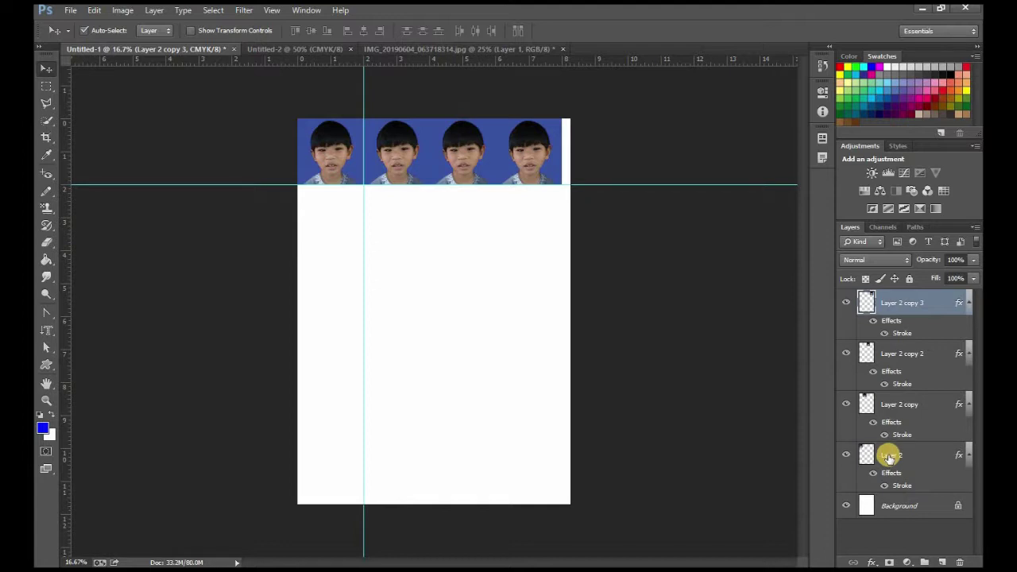
pyautogui.keyDown('shift'); pyautogui.click(888, 457); pyautogui.keyUp('shift')
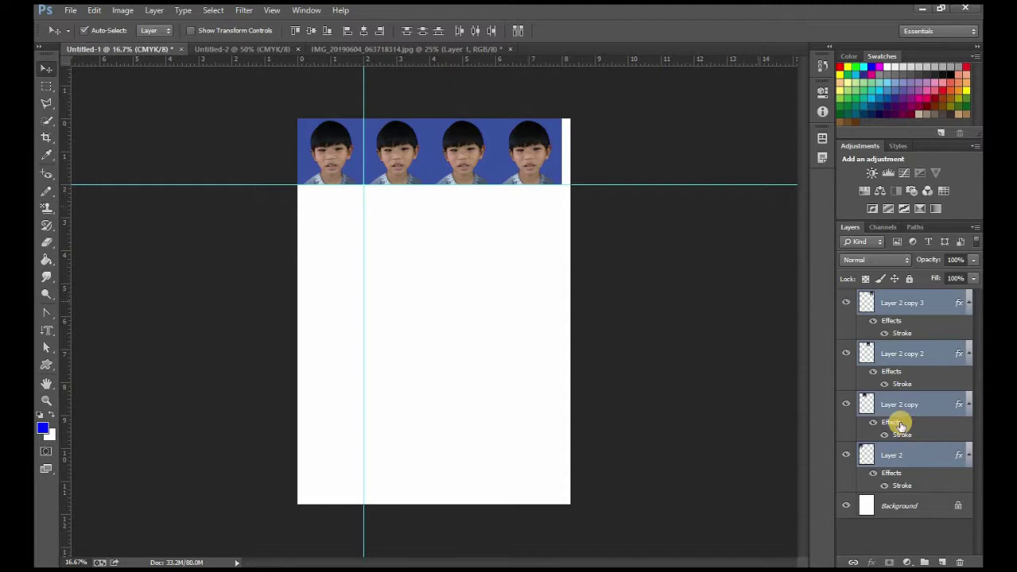
# - Move the four-photo row to the page's top-left corner, fine-tuning it with arrow-key nudges
pyautogui.moveTo(533, 164)
pyautogui.mouseDown()
pyautogui.moveTo(545, 279)
pyautogui.moveTo(546, 184)
pyautogui.mouseUp()
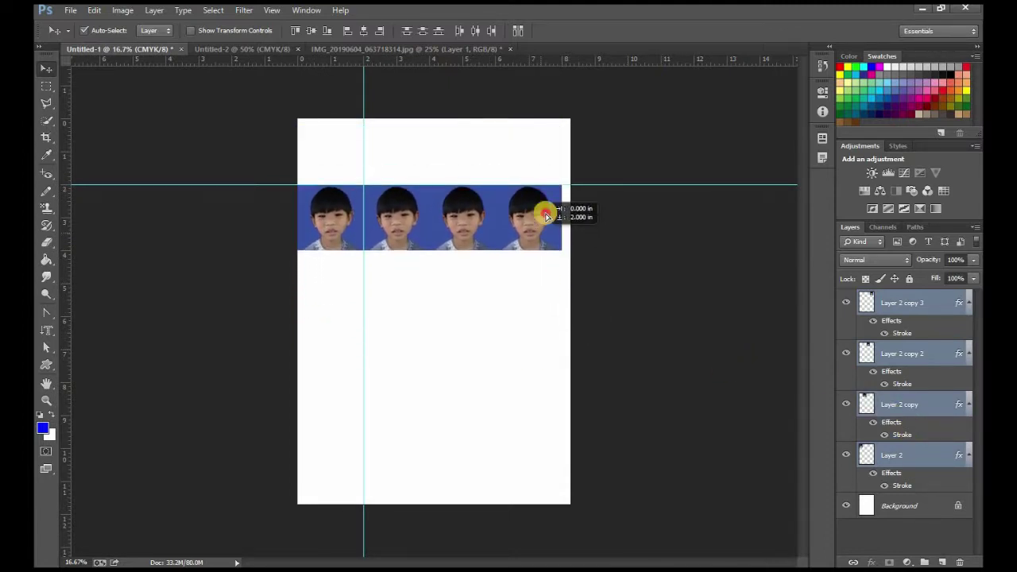
pyautogui.moveTo(546, 183); pyautogui.dragTo(553, 183)
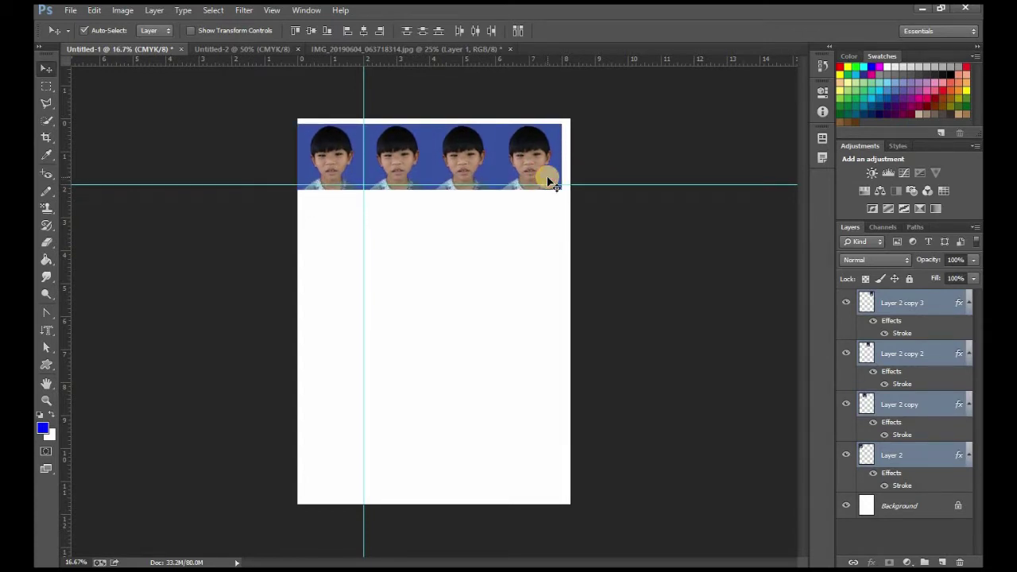
pyautogui.hotkey('shift', 'Right')
pyautogui.hotkey('shift', 'Right')
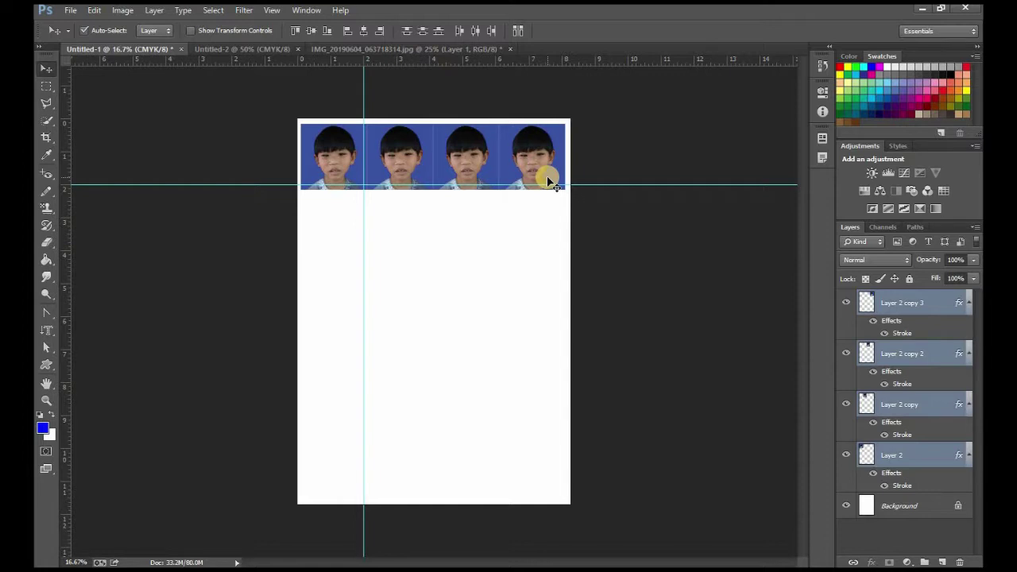
pyautogui.press('Right')
pyautogui.press('Up')
pyautogui.press('Up')
pyautogui.press('Up')
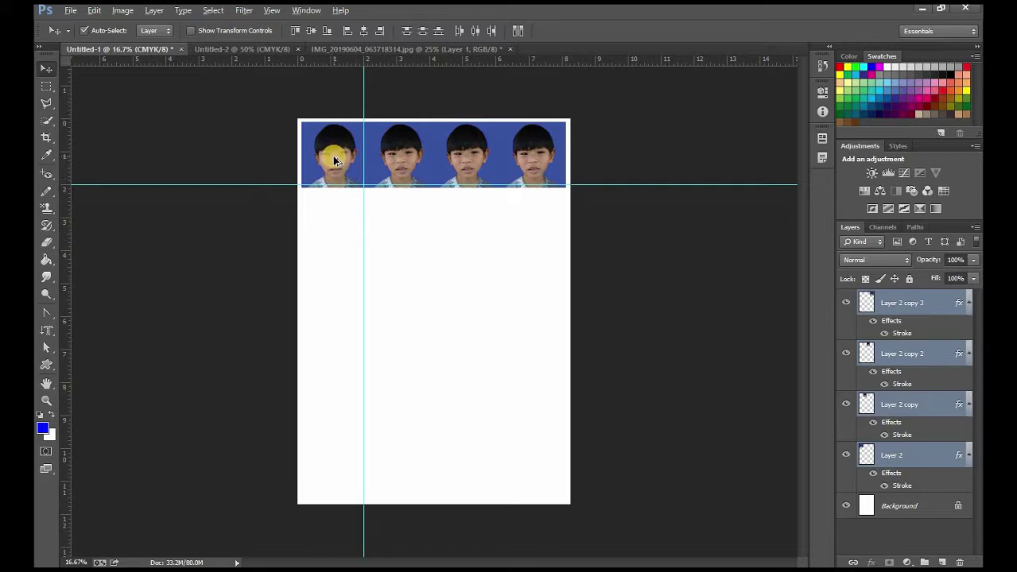
# - Duplicate the four-photo row downward 2 in apart, building five rows of 20 photos
pyautogui.moveTo(335, 160); pyautogui.dragTo(335, 225)
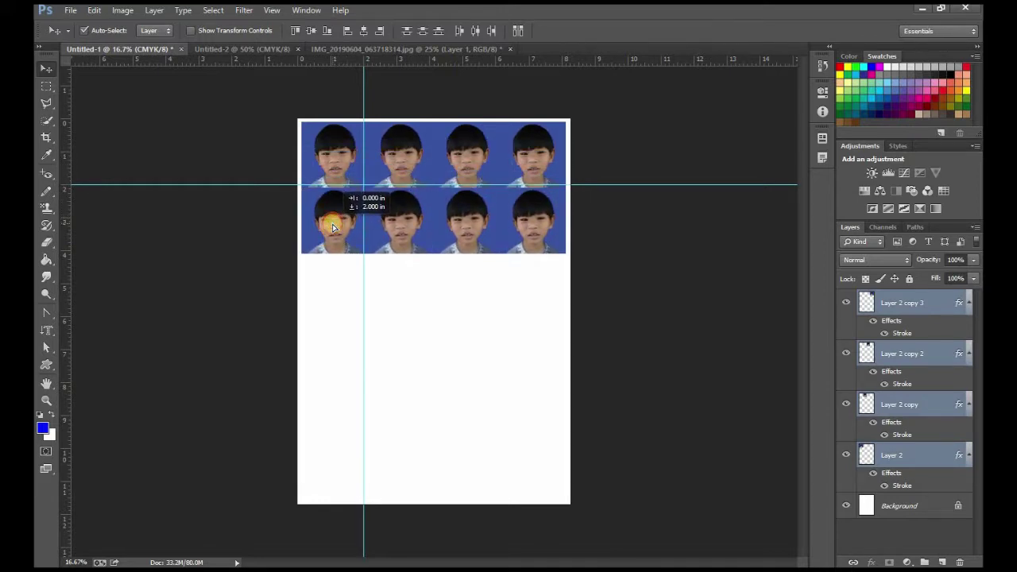
pyautogui.moveTo(335, 226); pyautogui.dragTo(333, 223)
pyautogui.moveTo(346, 298)
pyautogui.mouseDown()
pyautogui.moveTo(333, 295)
pyautogui.moveTo(333, 429)
pyautogui.mouseUp()
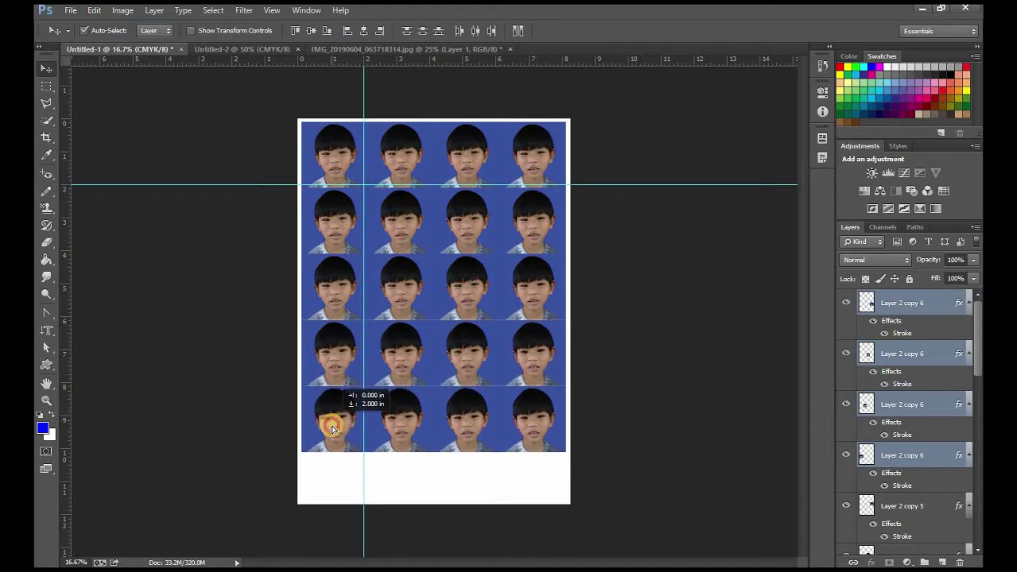
pyautogui.moveTo(333, 429); pyautogui.dragTo(333, 429)
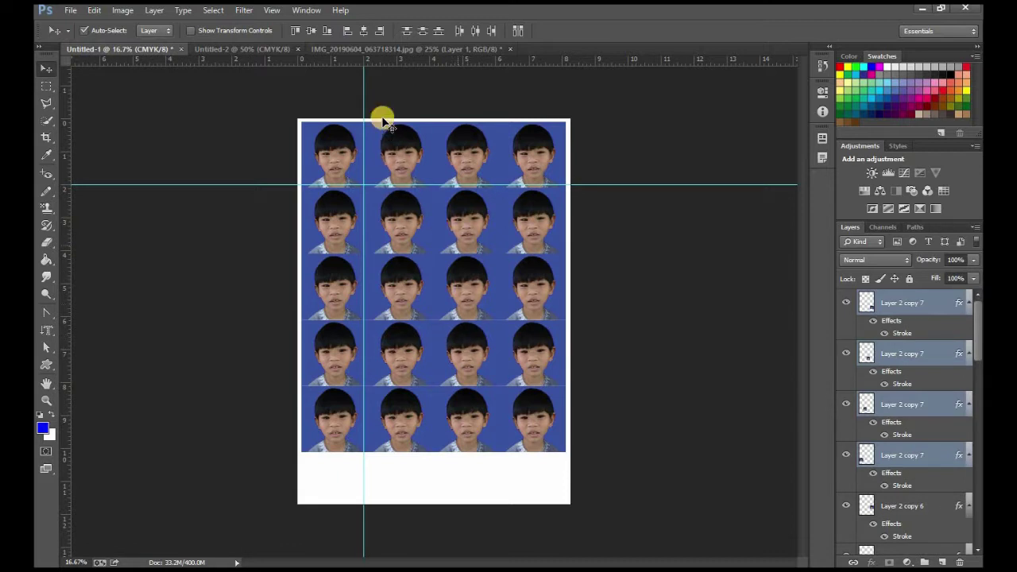
# - Bring the portrait layer into Untitled-2's top-left corner as Layer 1, then redock the source photo
pyautogui.click(236, 50)
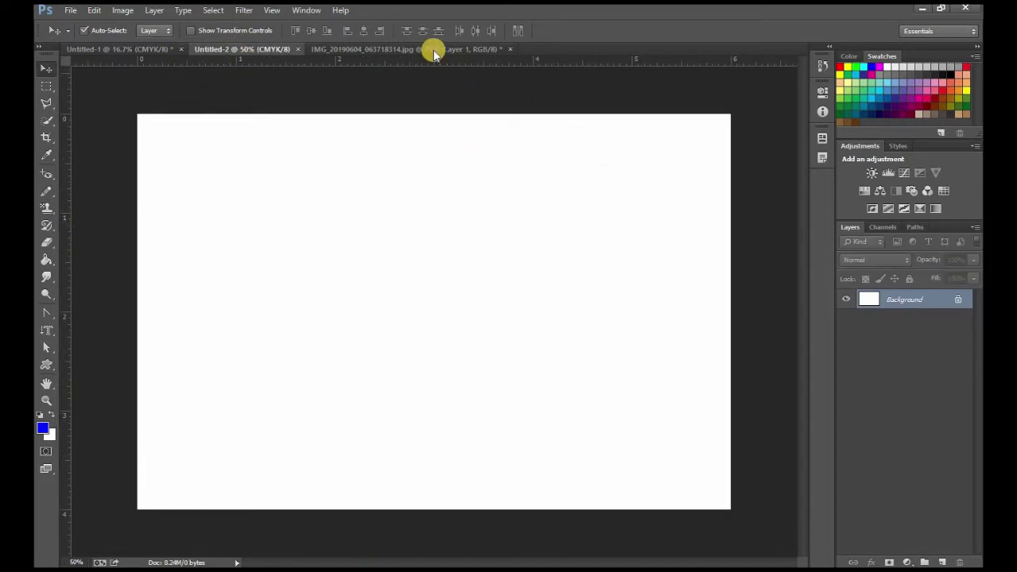
pyautogui.moveTo(433, 52); pyautogui.dragTo(537, 204)
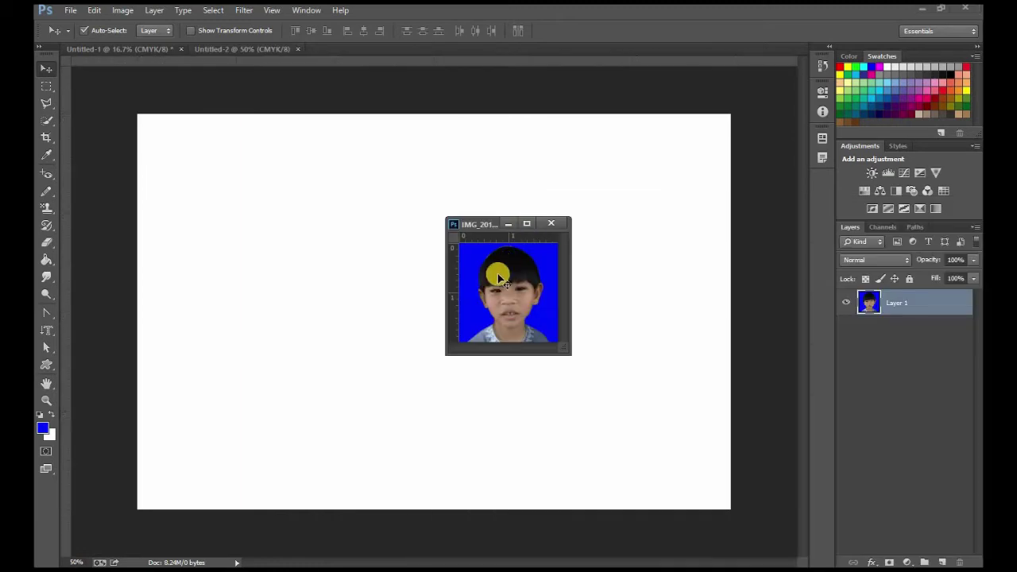
pyautogui.moveTo(499, 278)
pyautogui.mouseDown()
pyautogui.moveTo(315, 265)
pyautogui.moveTo(340, 302)
pyautogui.mouseUp()
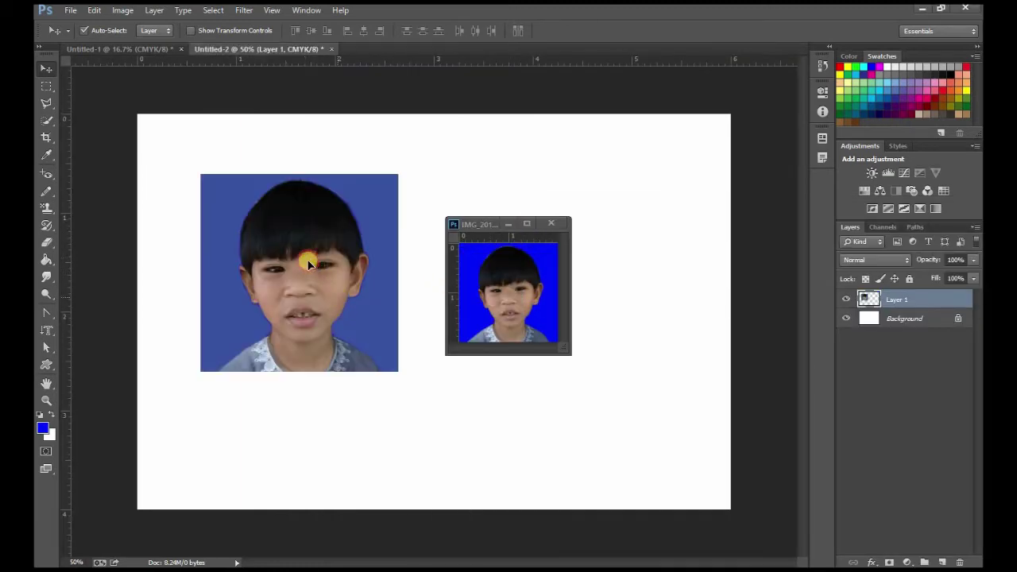
pyautogui.moveTo(314, 268); pyautogui.dragTo(343, 300)
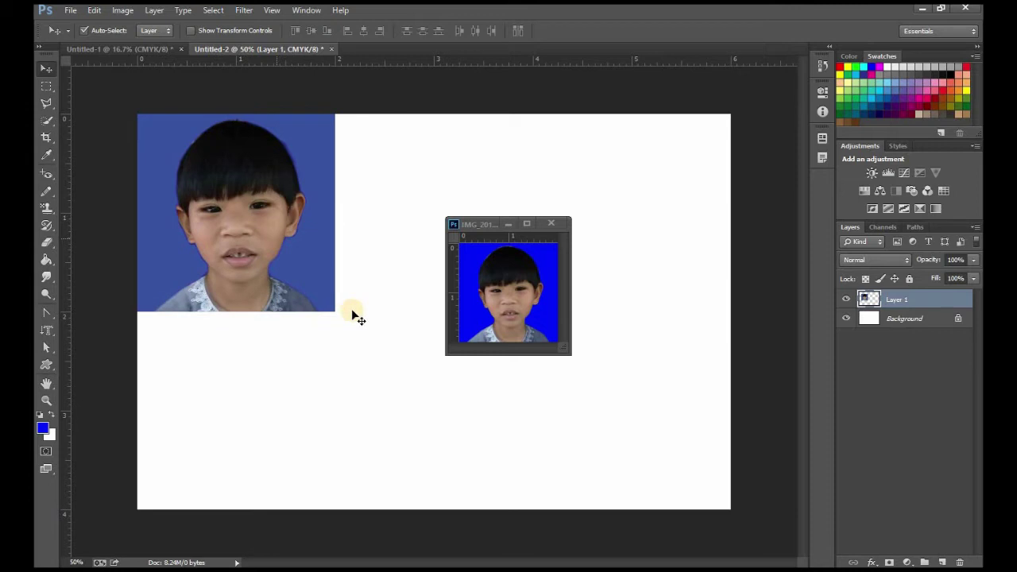
pyautogui.moveTo(461, 225); pyautogui.dragTo(503, 51)
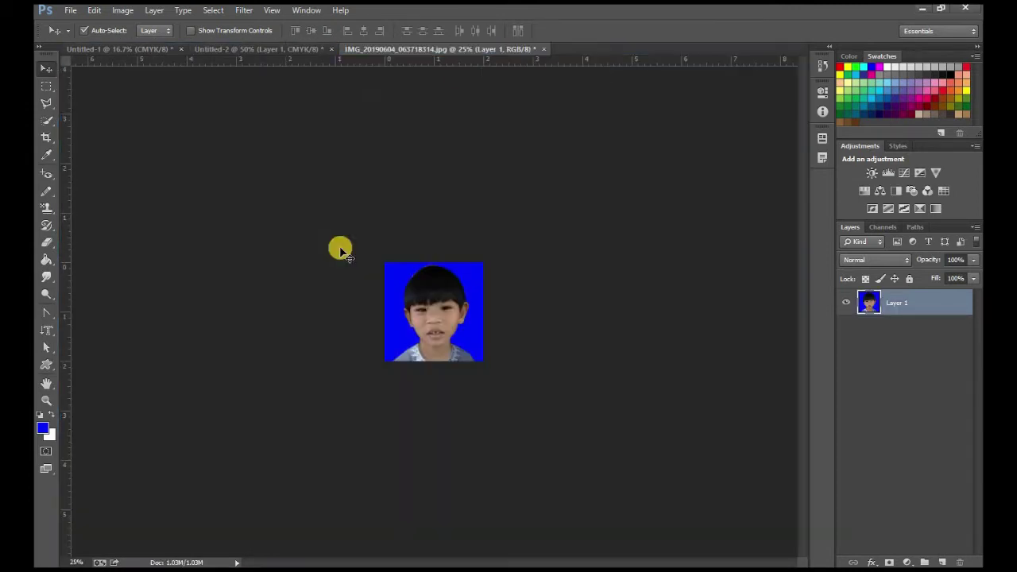
pyautogui.click(296, 49)
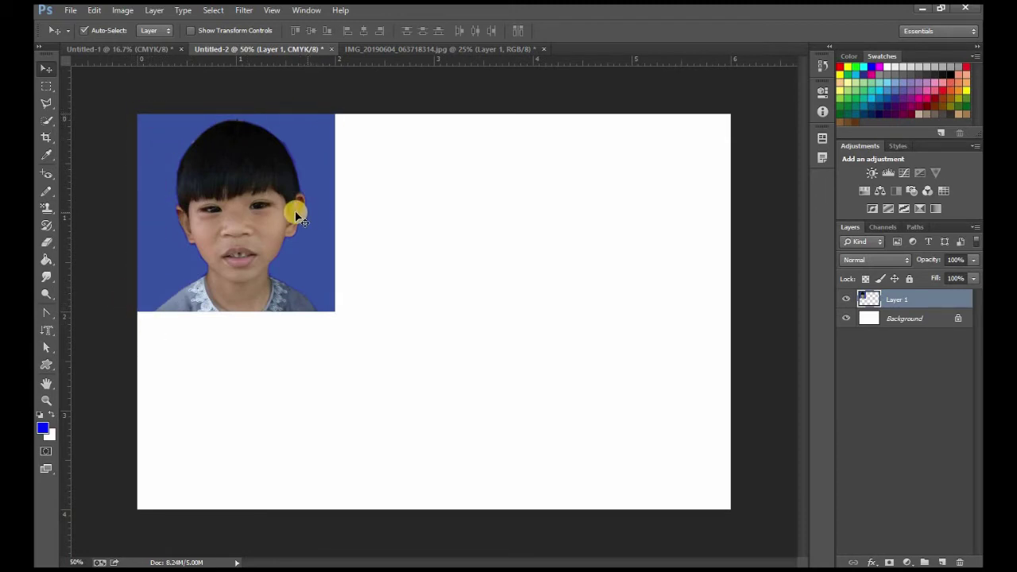
# - Alt-drag five copies of the portrait into a 3×2 grid across Untitled-2
pyautogui.moveTo(293, 213); pyautogui.dragTo(295, 414)
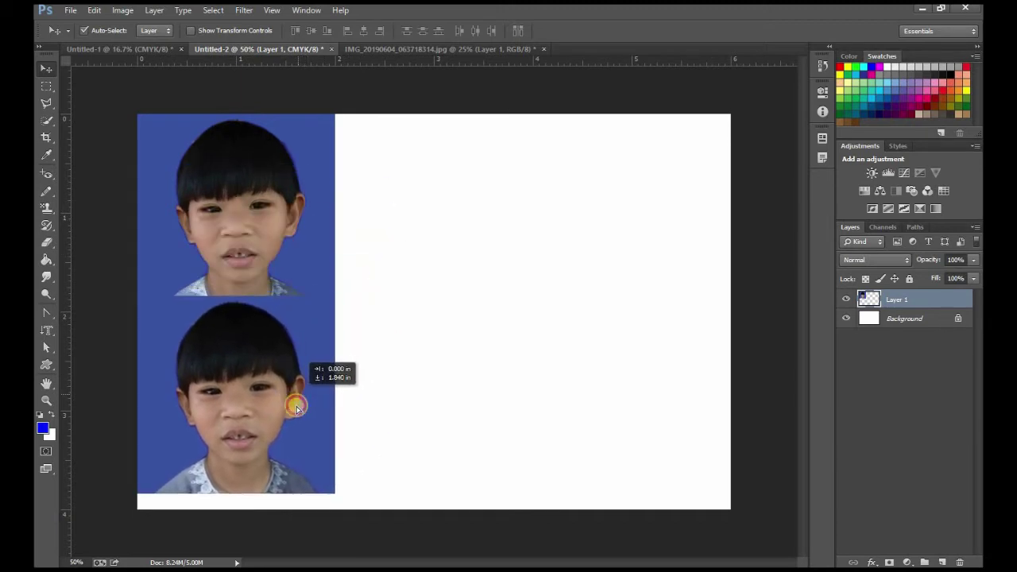
pyautogui.moveTo(296, 414)
pyautogui.mouseDown()
pyautogui.moveTo(276, 375)
pyautogui.moveTo(453, 155)
pyautogui.mouseUp()
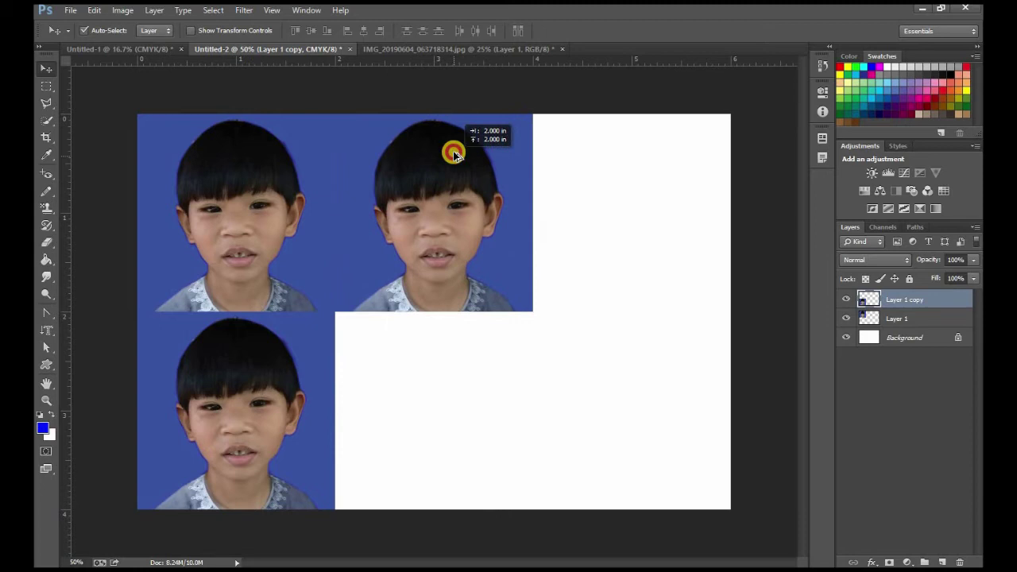
pyautogui.moveTo(481, 211); pyautogui.dragTo(444, 384)
pyautogui.moveTo(483, 492); pyautogui.dragTo(681, 294)
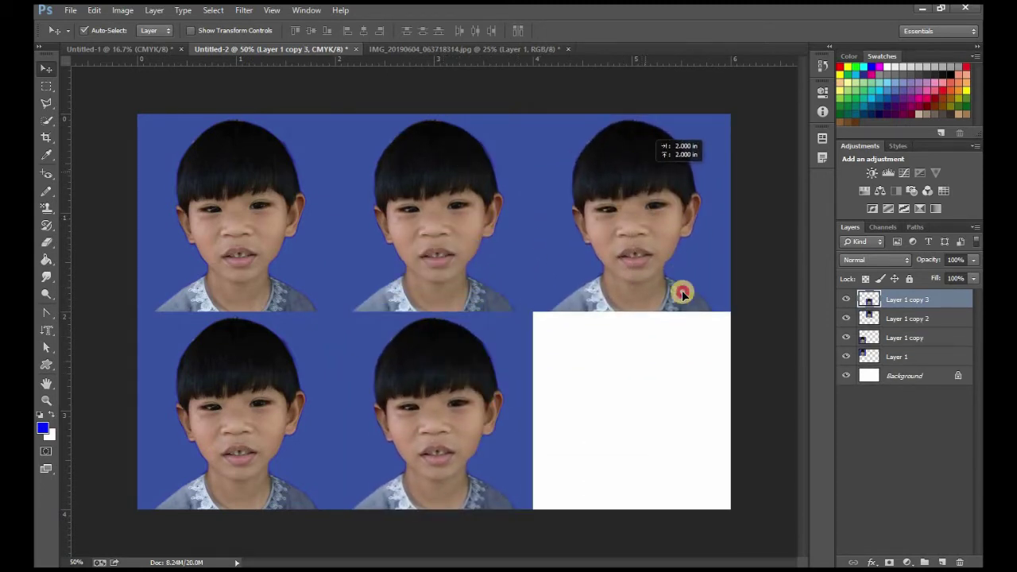
pyautogui.moveTo(612, 211); pyautogui.dragTo(612, 408)
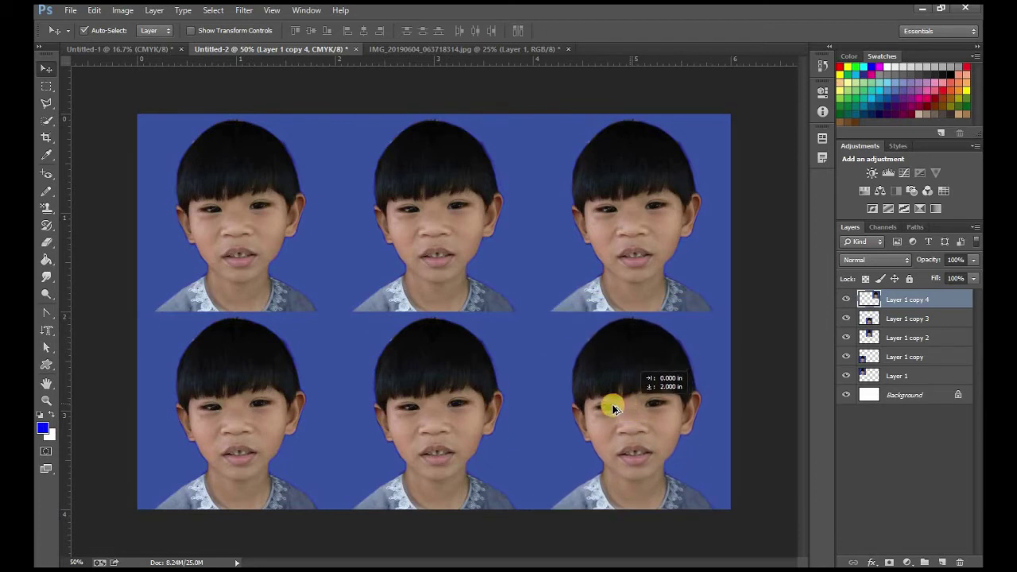
pyautogui.keyDown('alt'); pyautogui.click(612, 408); pyautogui.keyUp('alt')
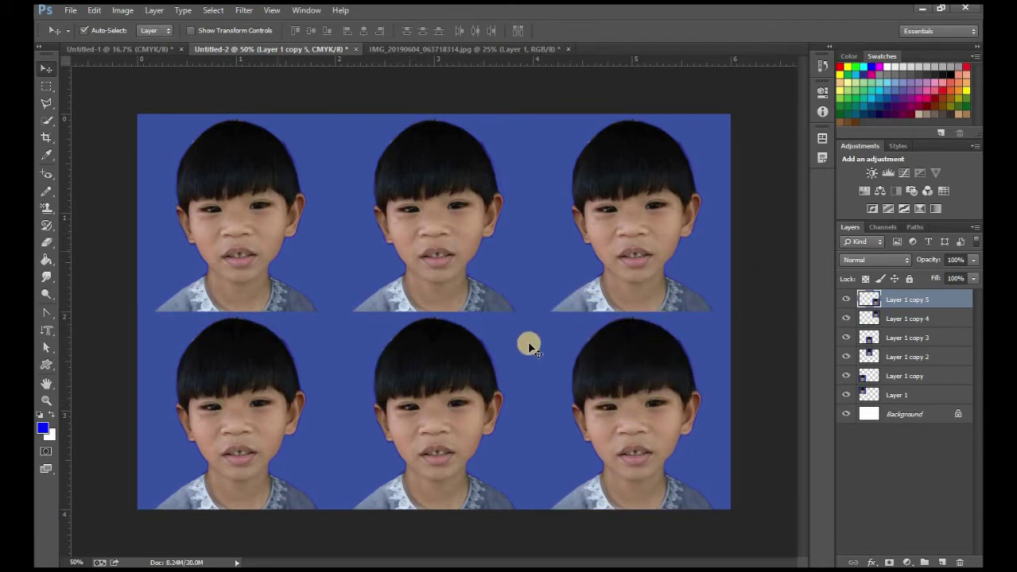